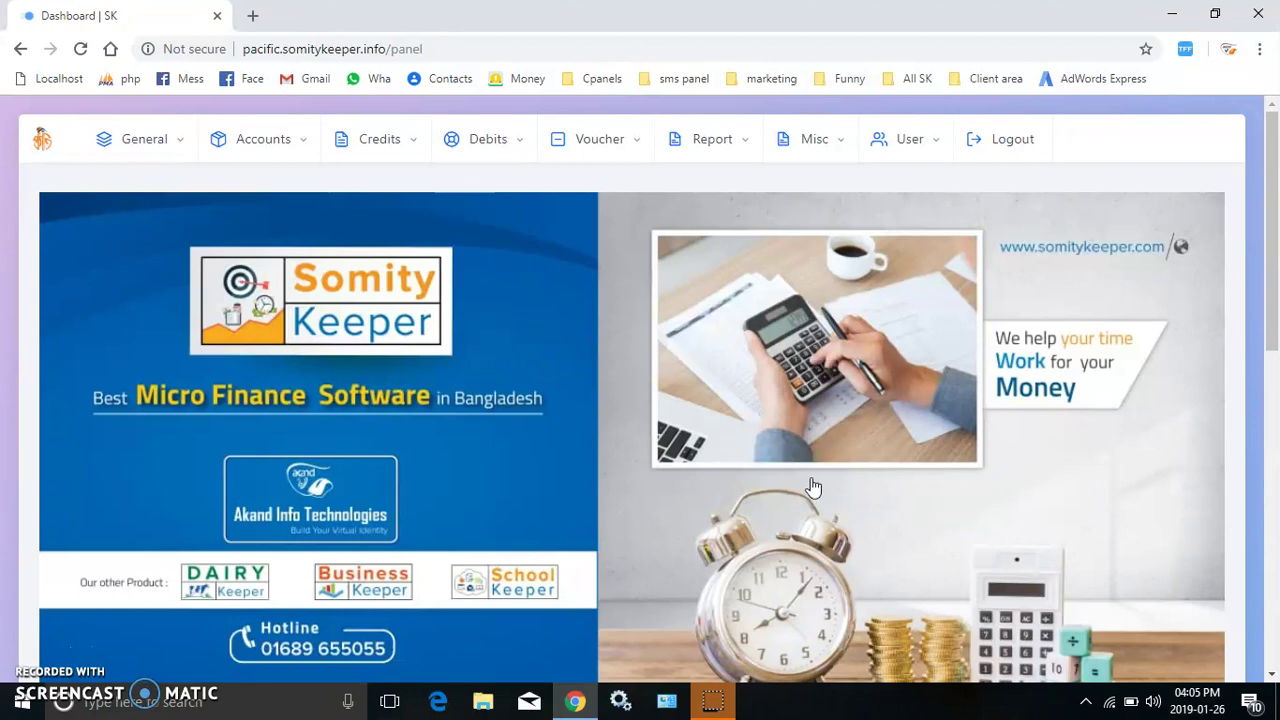
# - Open the list of all DPS accounts and check the member account's end date
pyautogui.click(274, 140)
pyautogui.click(322, 200)
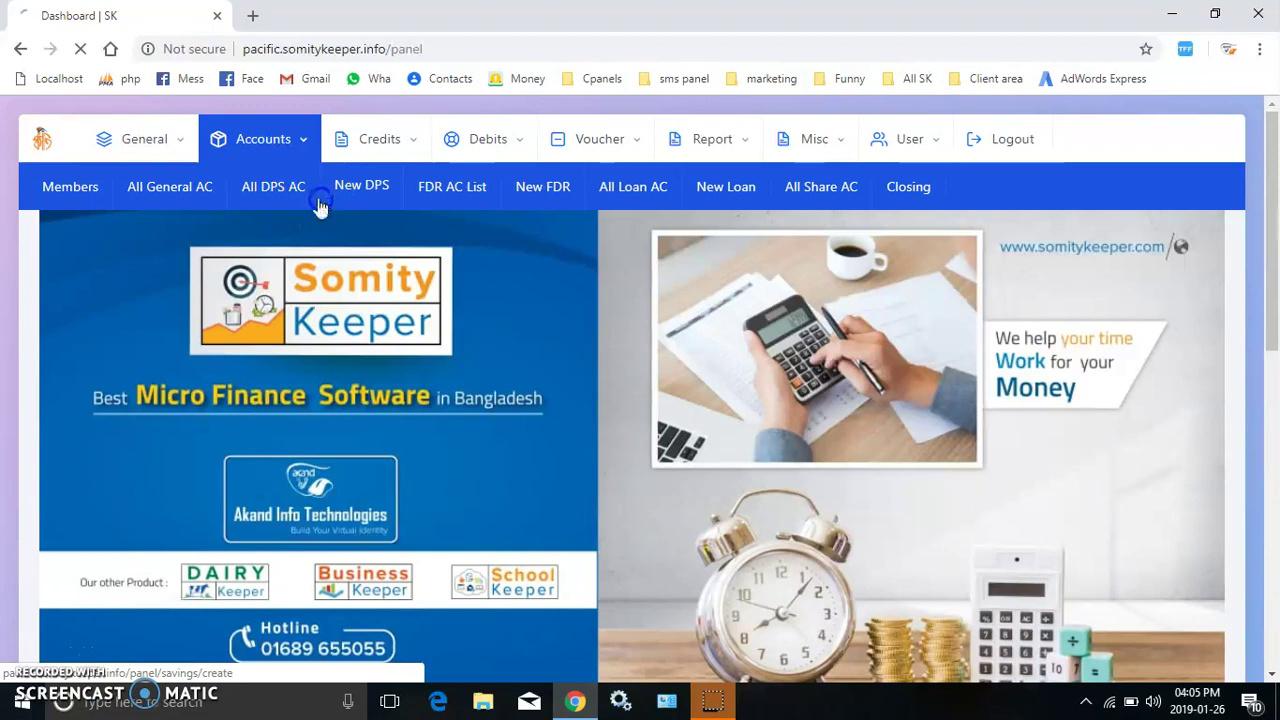
pyautogui.click(284, 146)
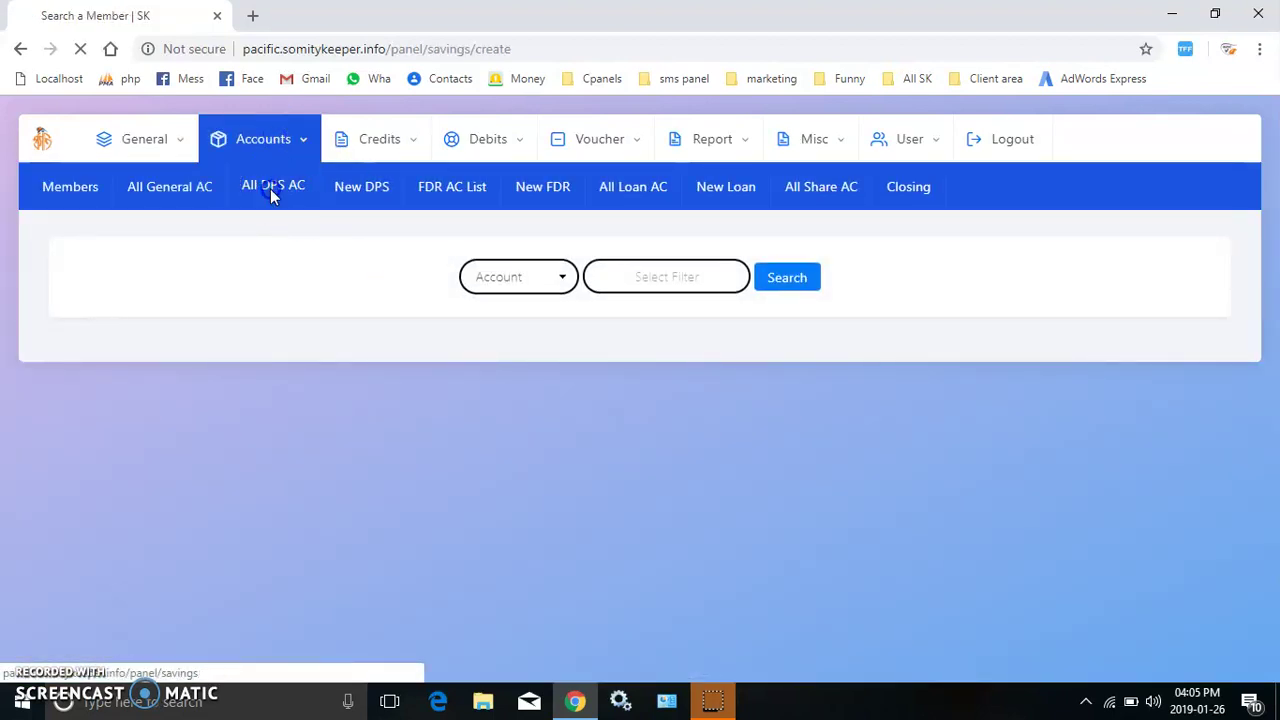
pyautogui.click(272, 195)
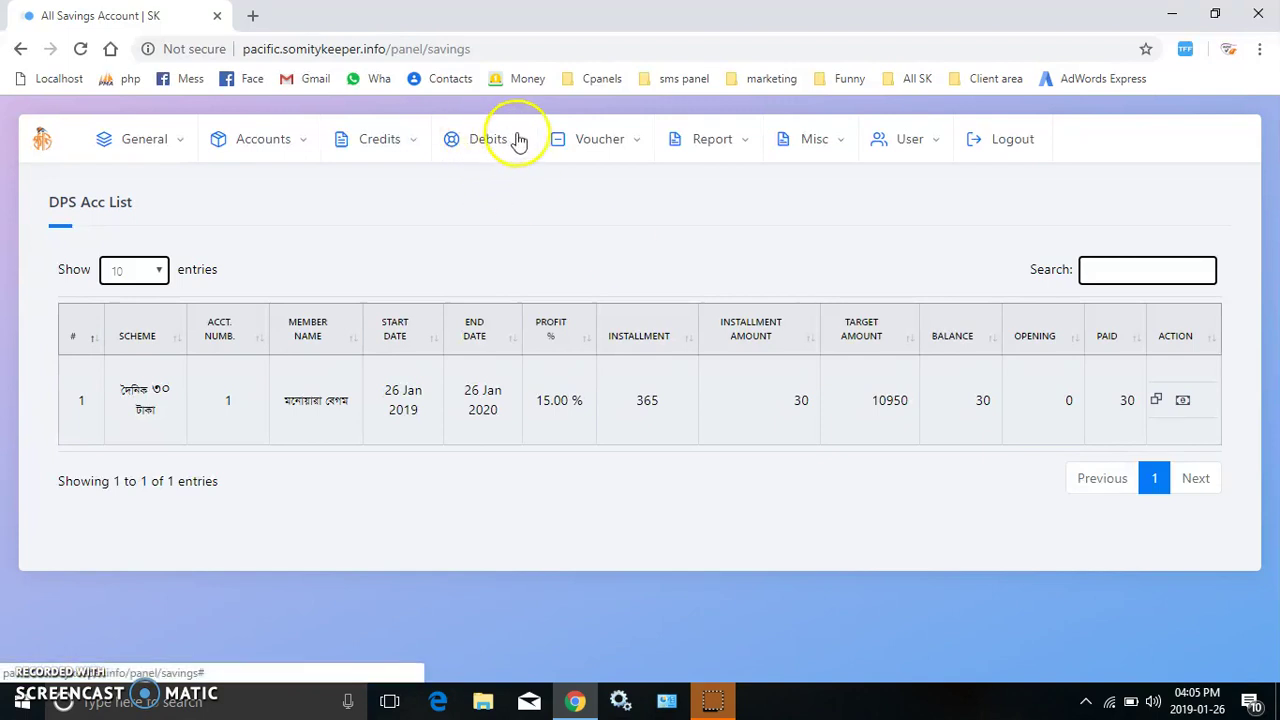
pyautogui.doubleClick(483, 410)
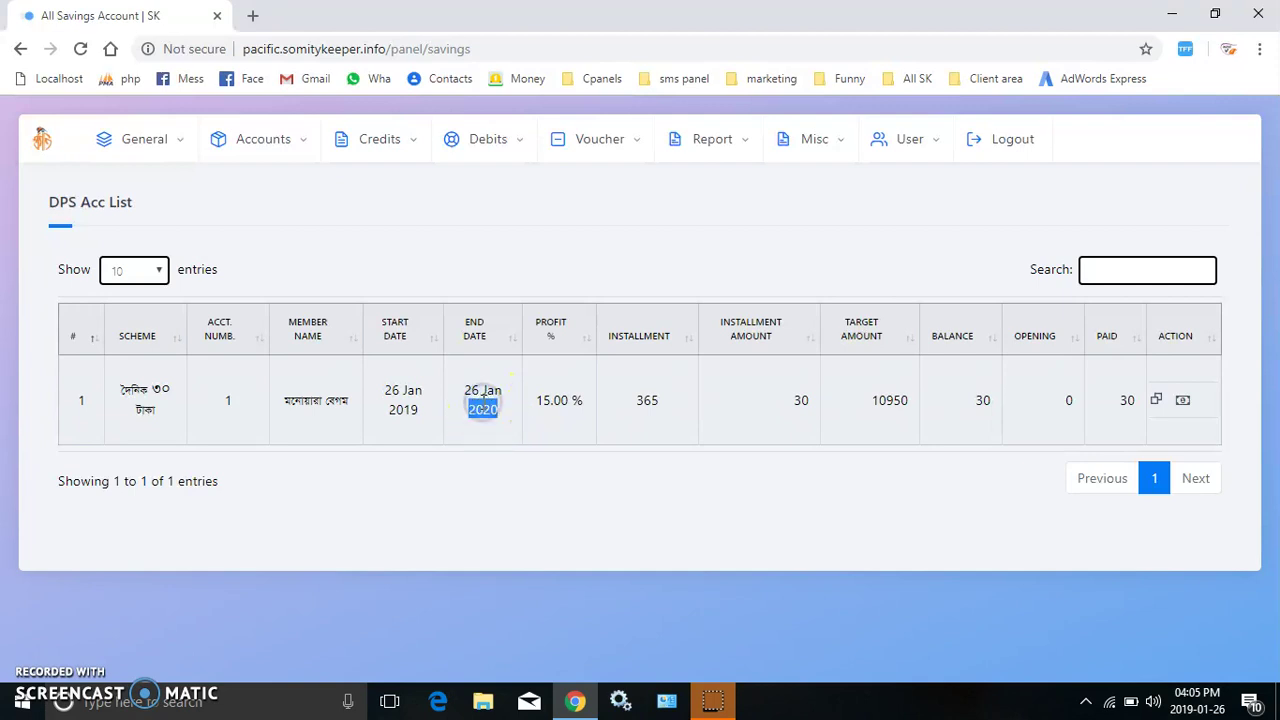
pyautogui.click(558, 458)
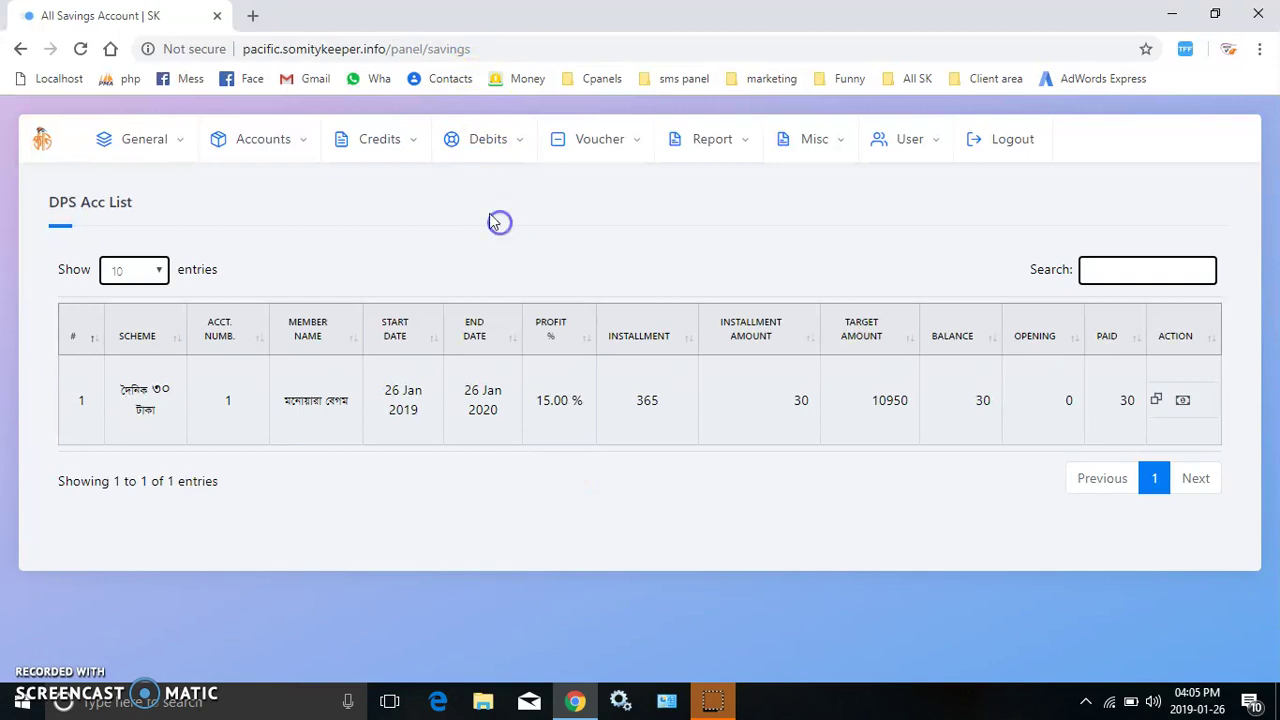
# - Open the DPS withdrawal form for the member by searching with the member's account number
pyautogui.click(495, 163)
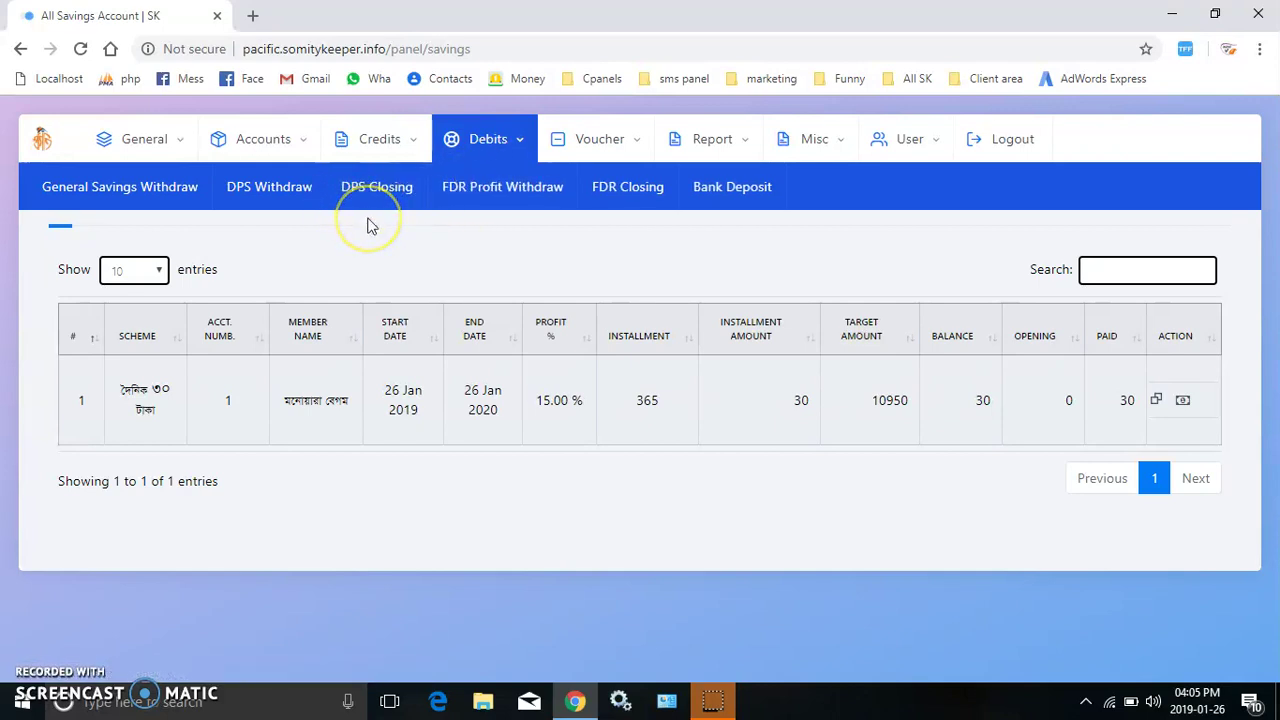
pyautogui.click(418, 205)
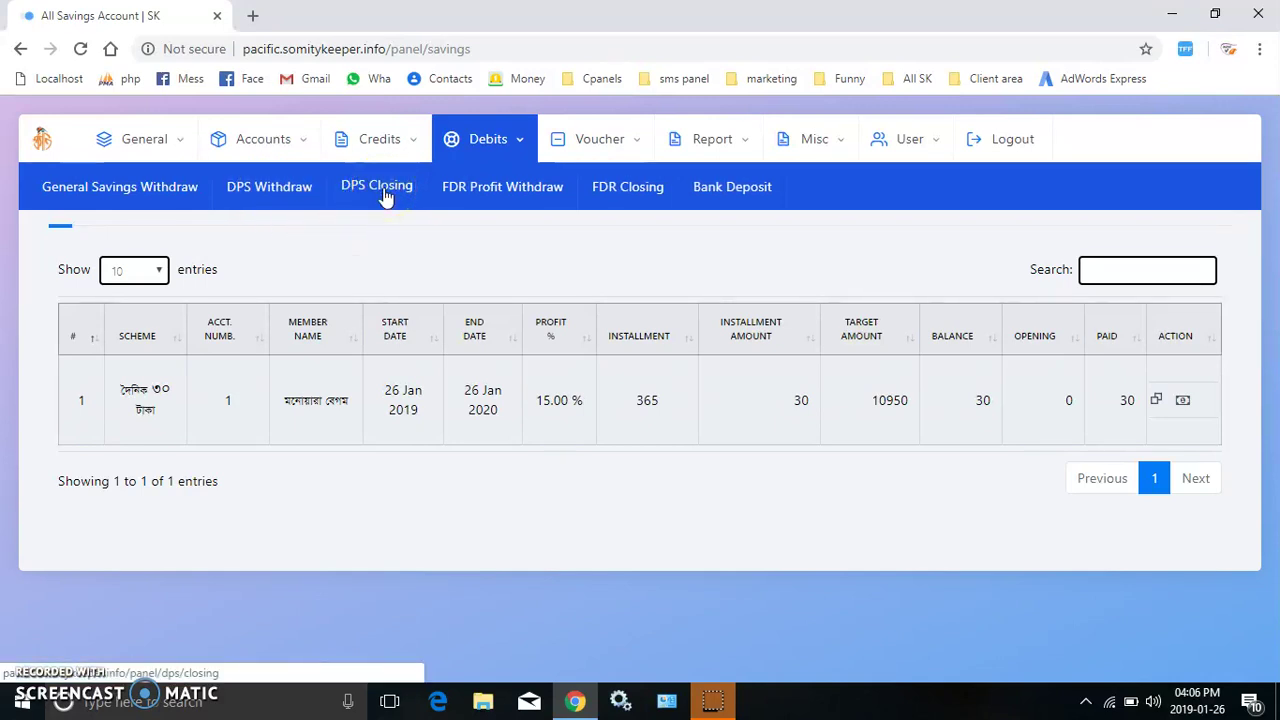
pyautogui.click(264, 188)
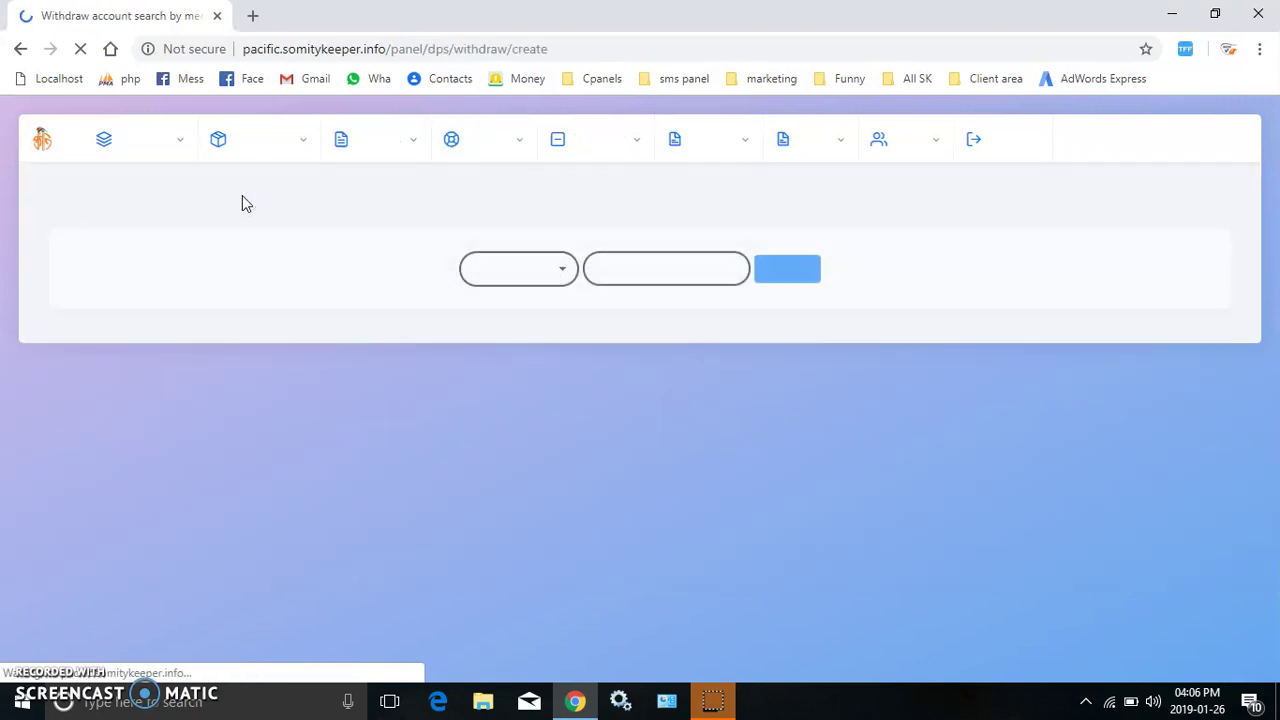
pyautogui.click(249, 221)
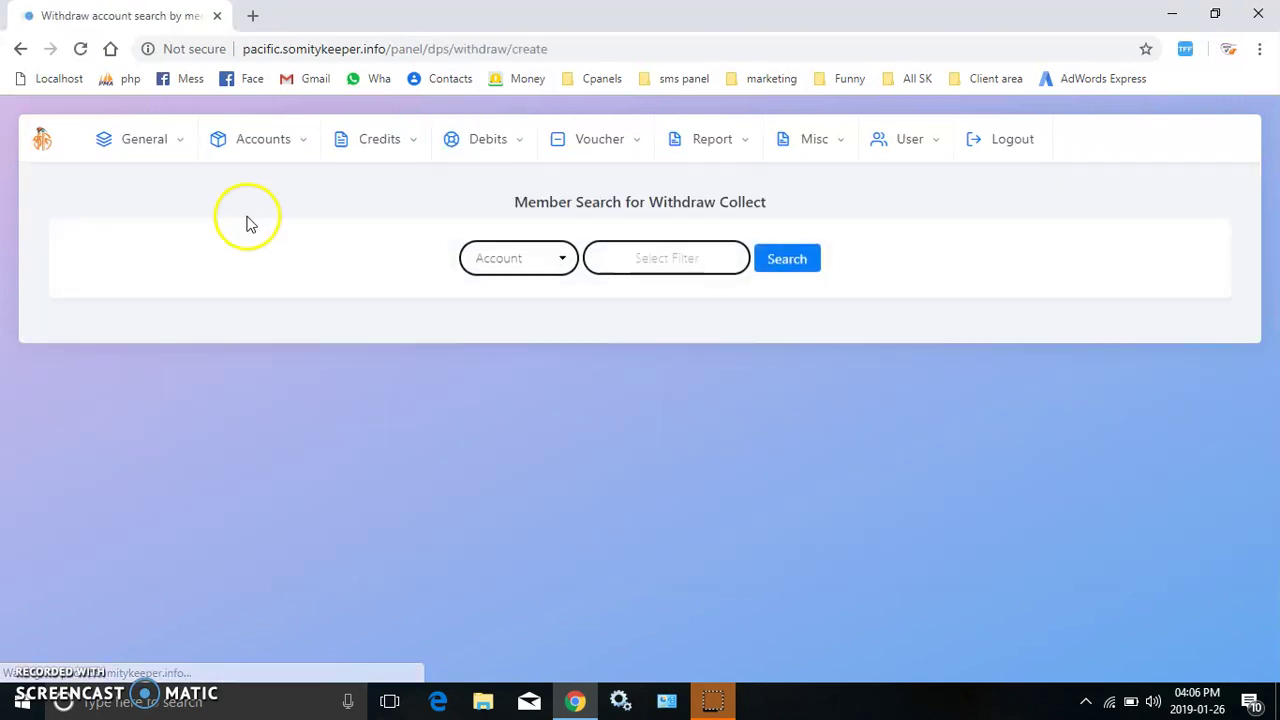
pyautogui.click(694, 265)
pyautogui.click(634, 299)
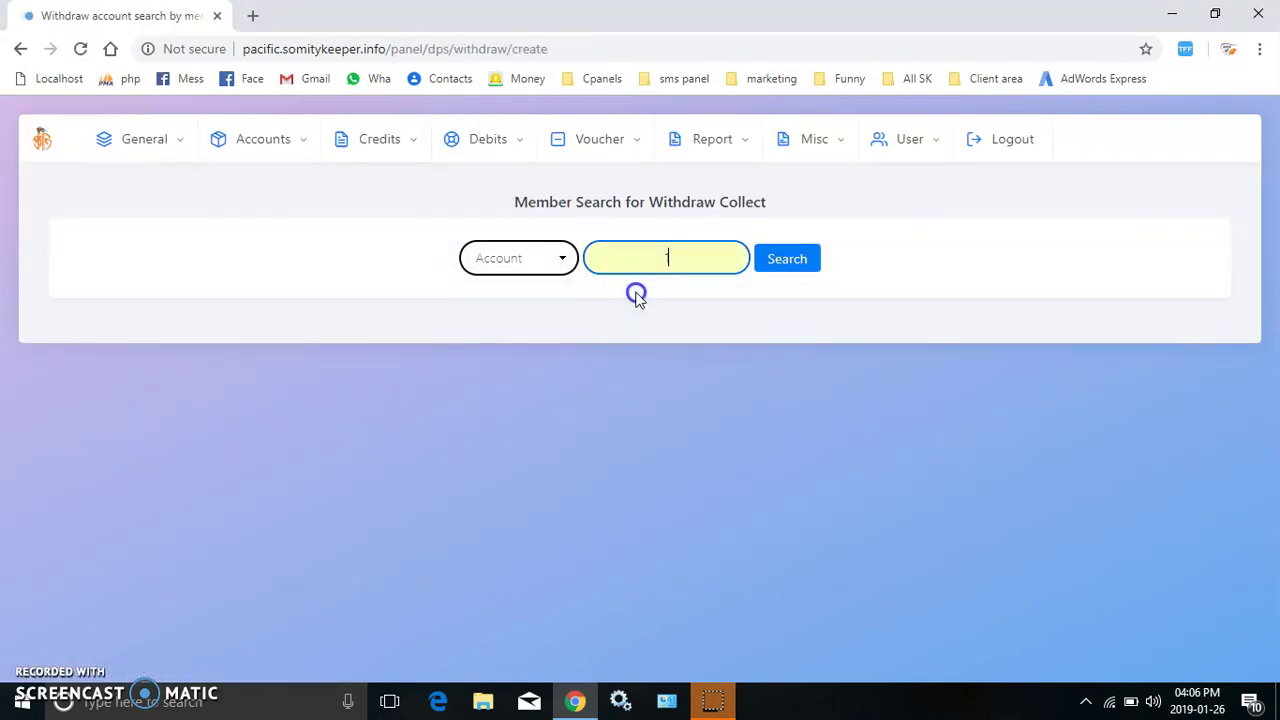
pyautogui.click(808, 267)
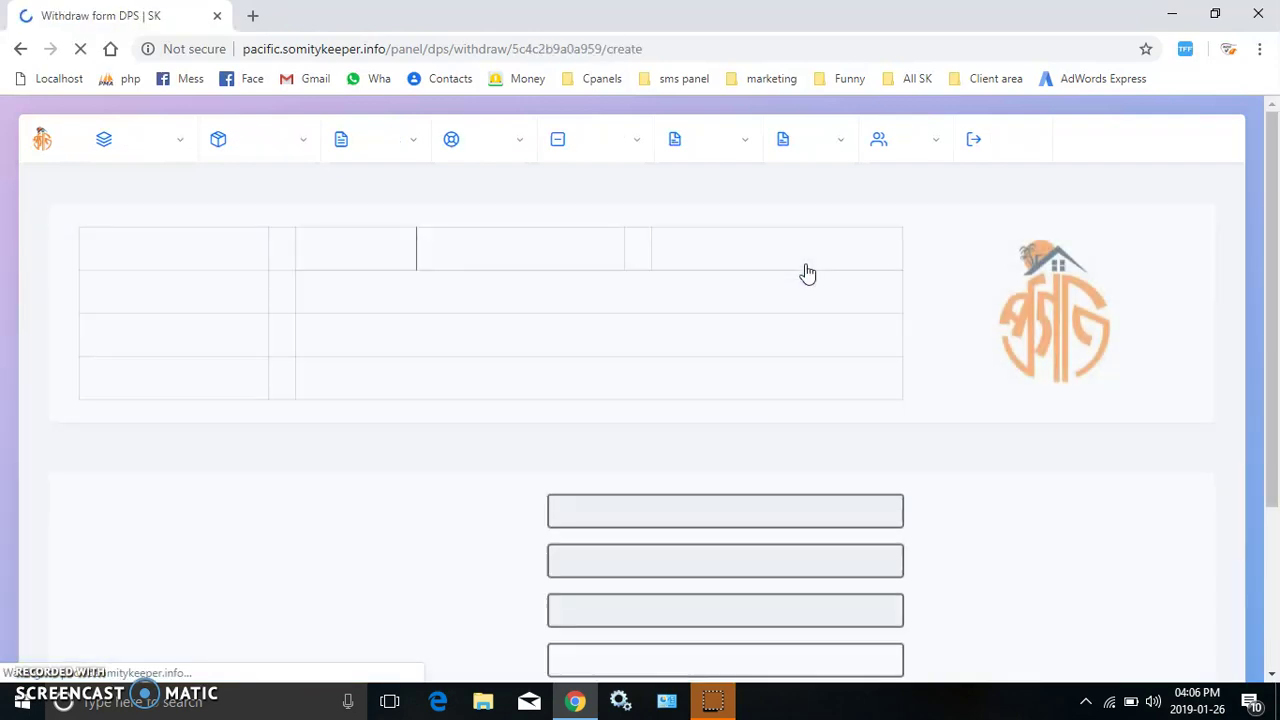
# - Set the DPS withdraw amount to 10 and submit the withdrawal
pyautogui.click(312, 545)
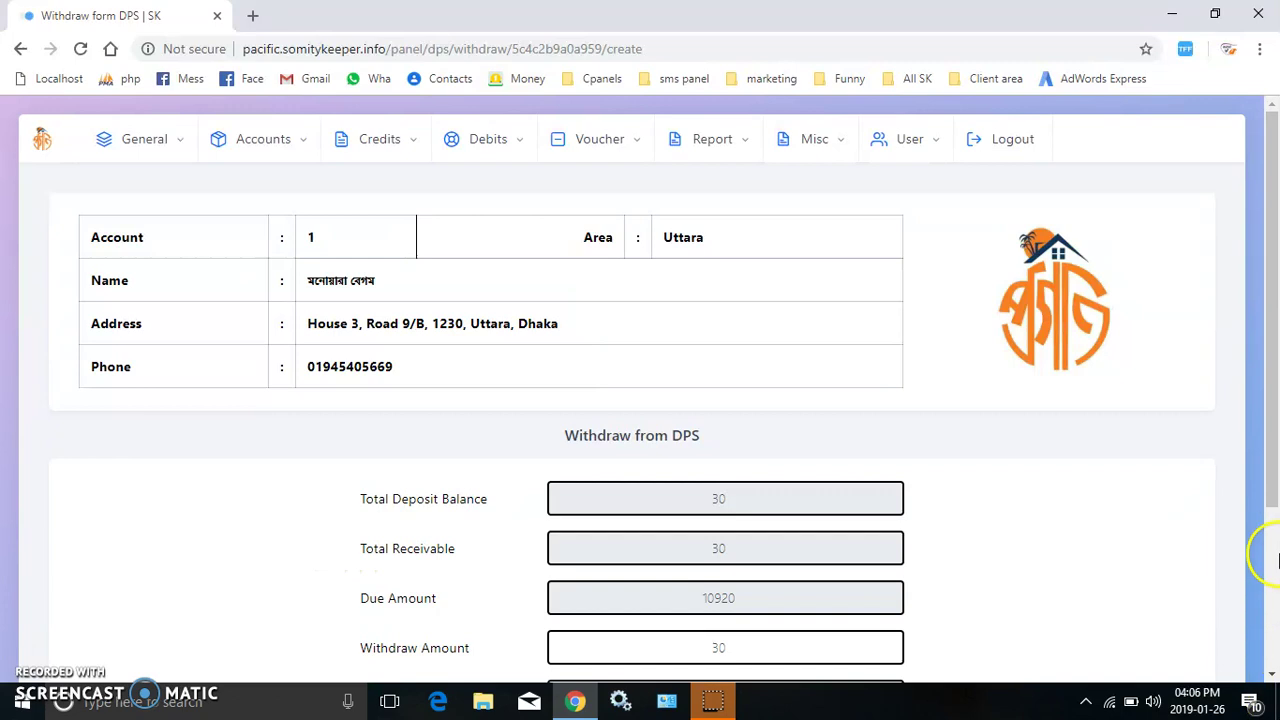
pyautogui.click(1275, 555)
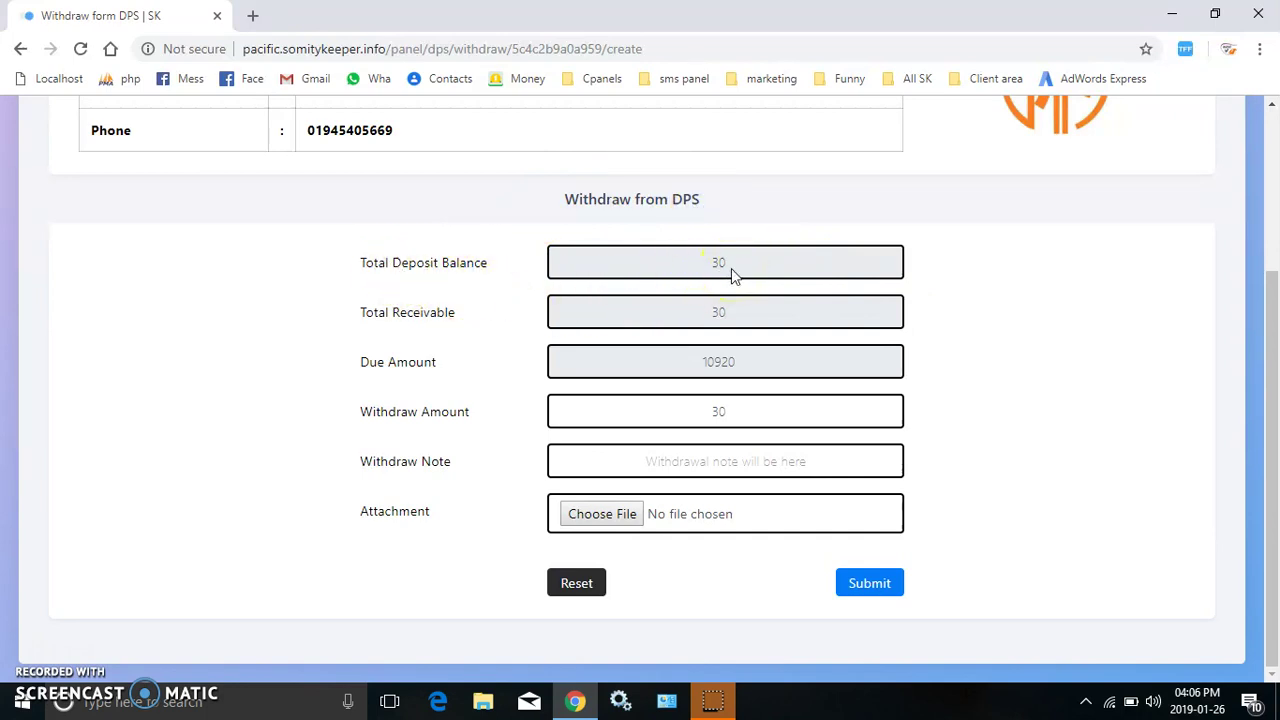
pyautogui.click(725, 309)
pyautogui.click(757, 398)
pyautogui.press('BackSpace')
pyautogui.press('BackSpace')
pyautogui.write('1')
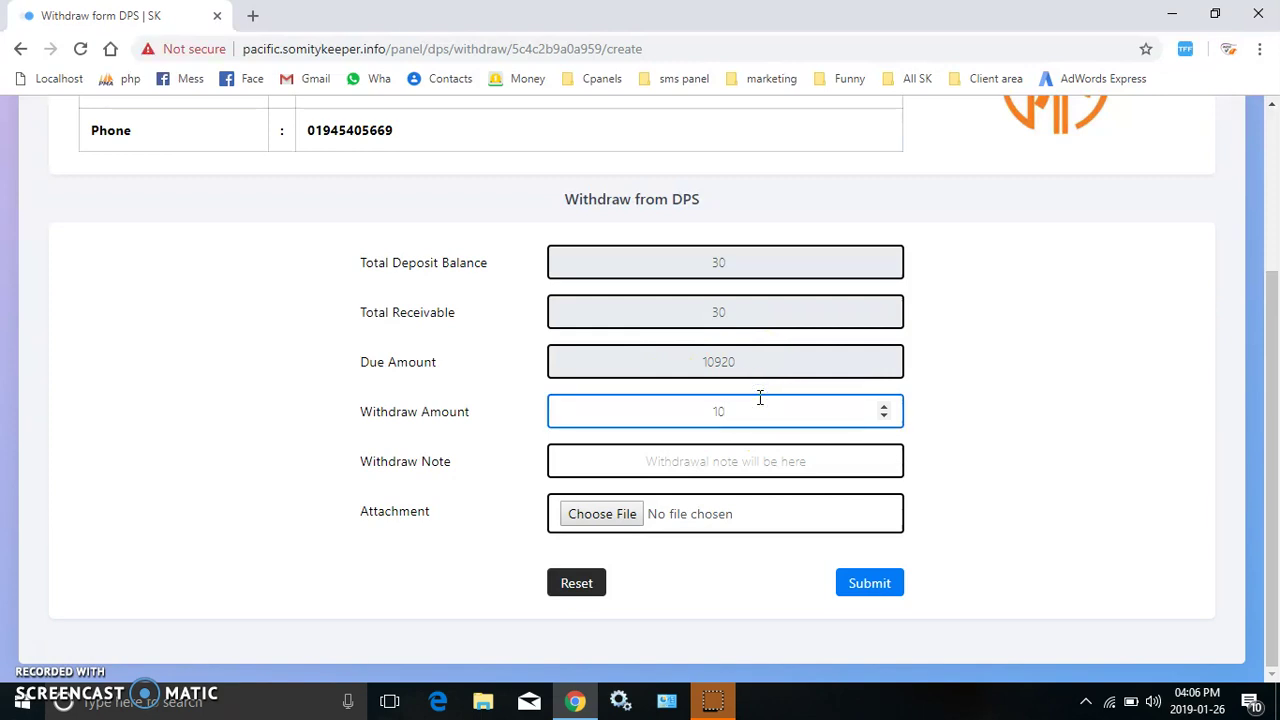
pyautogui.click(977, 554)
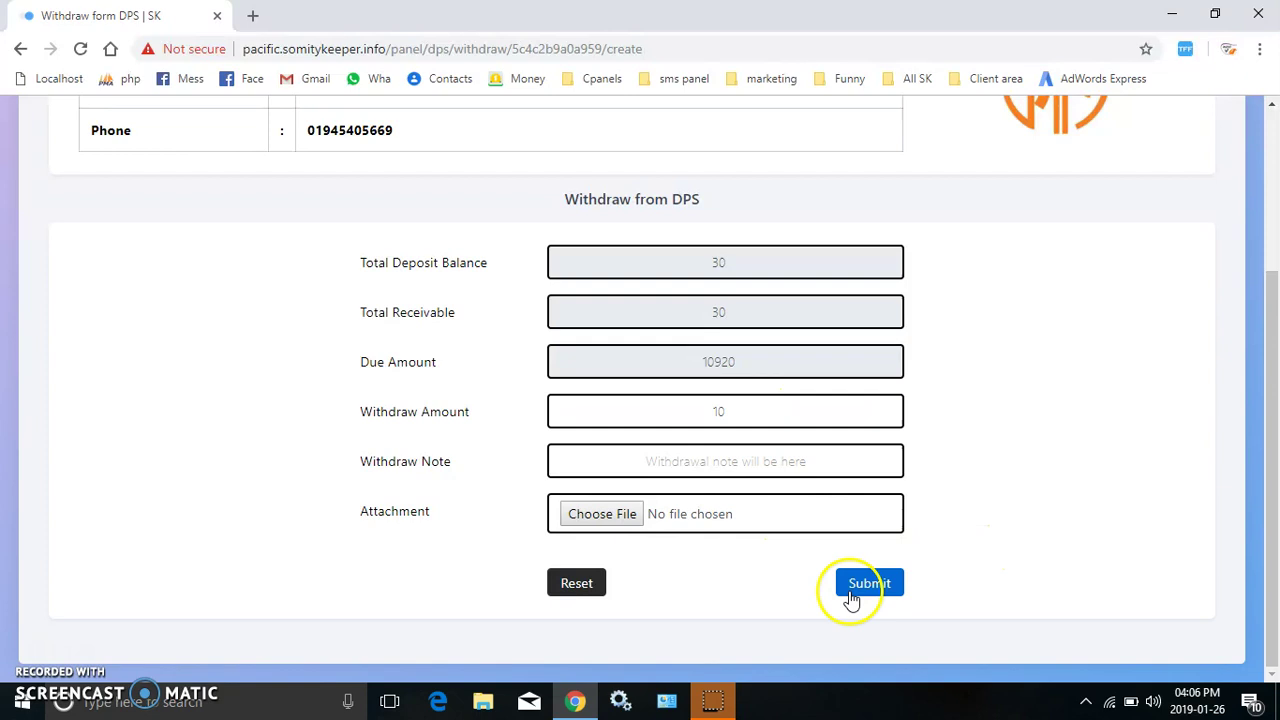
pyautogui.click(851, 598)
pyautogui.press('Return')
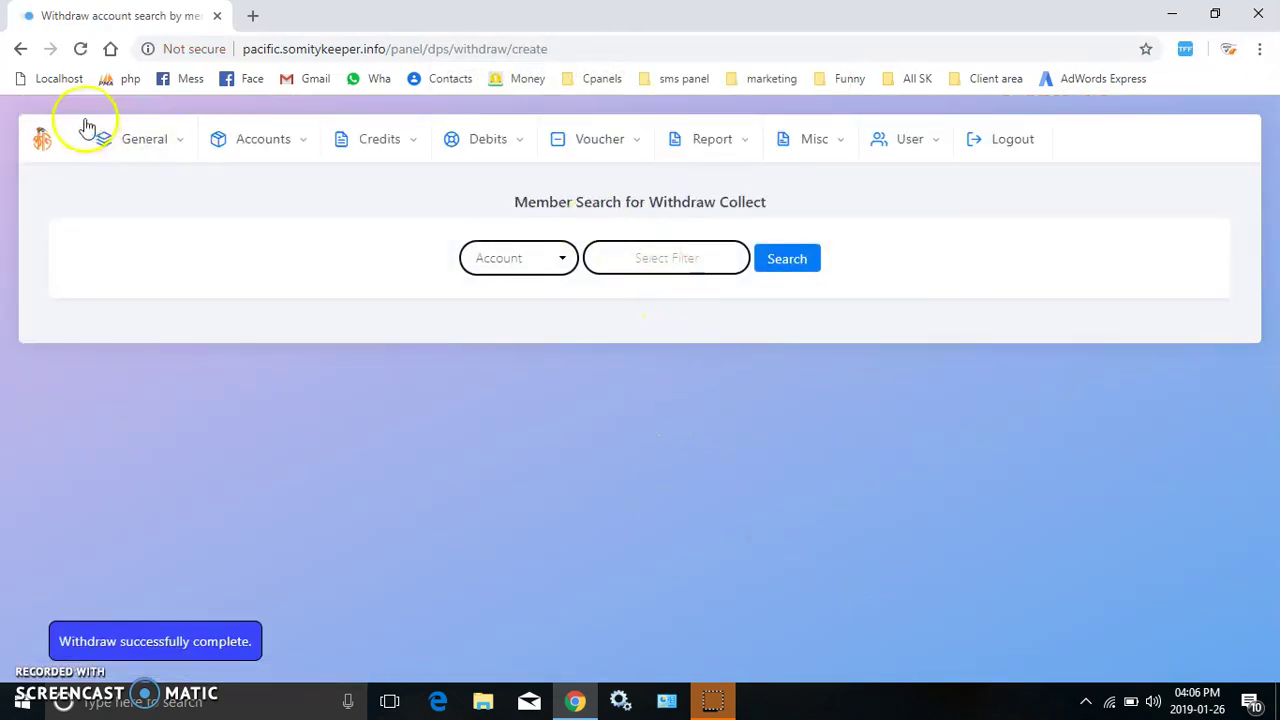
# - Reopen the list of all DPS accounts and check the member's balance and paid amount
pyautogui.click(254, 148)
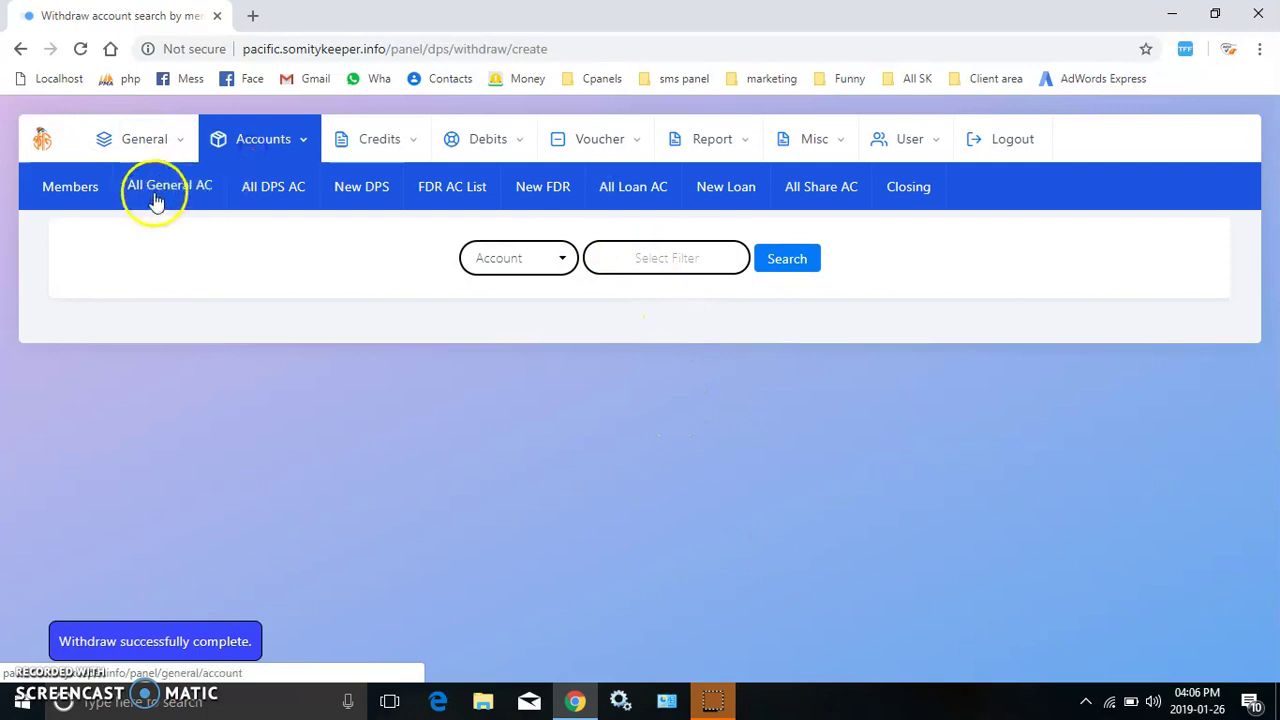
pyautogui.click(252, 192)
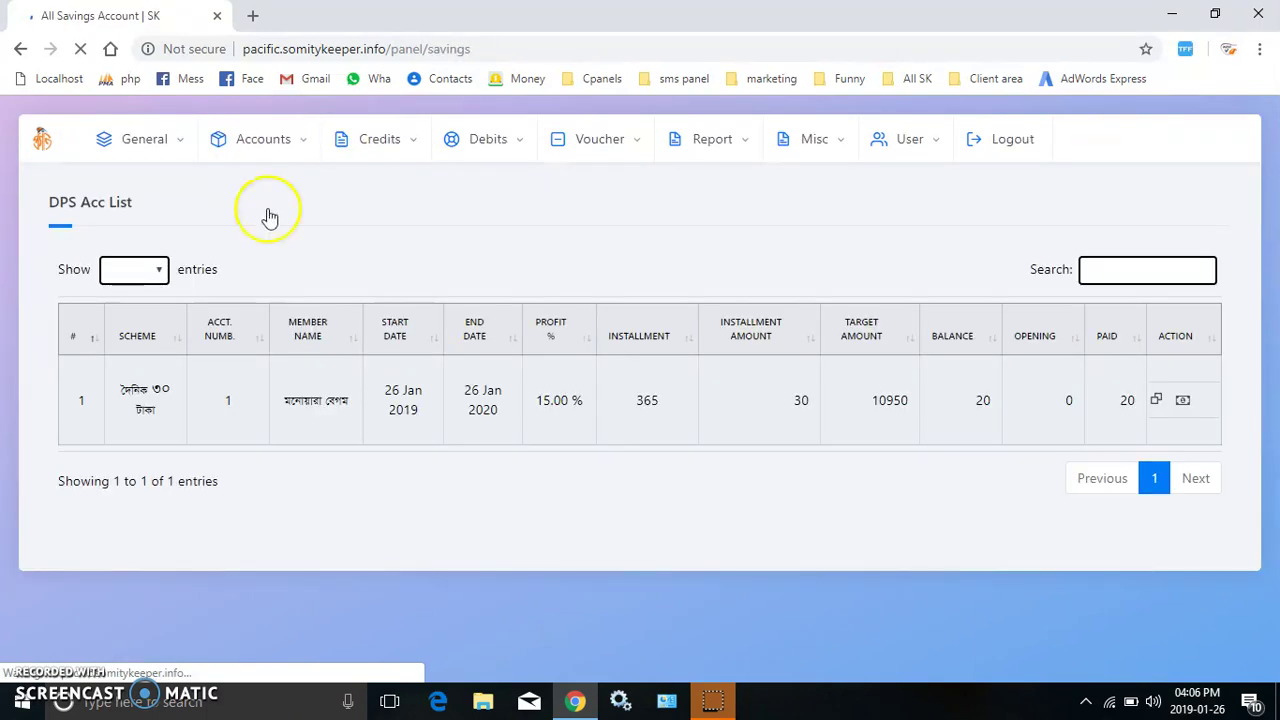
pyautogui.doubleClick(983, 400)
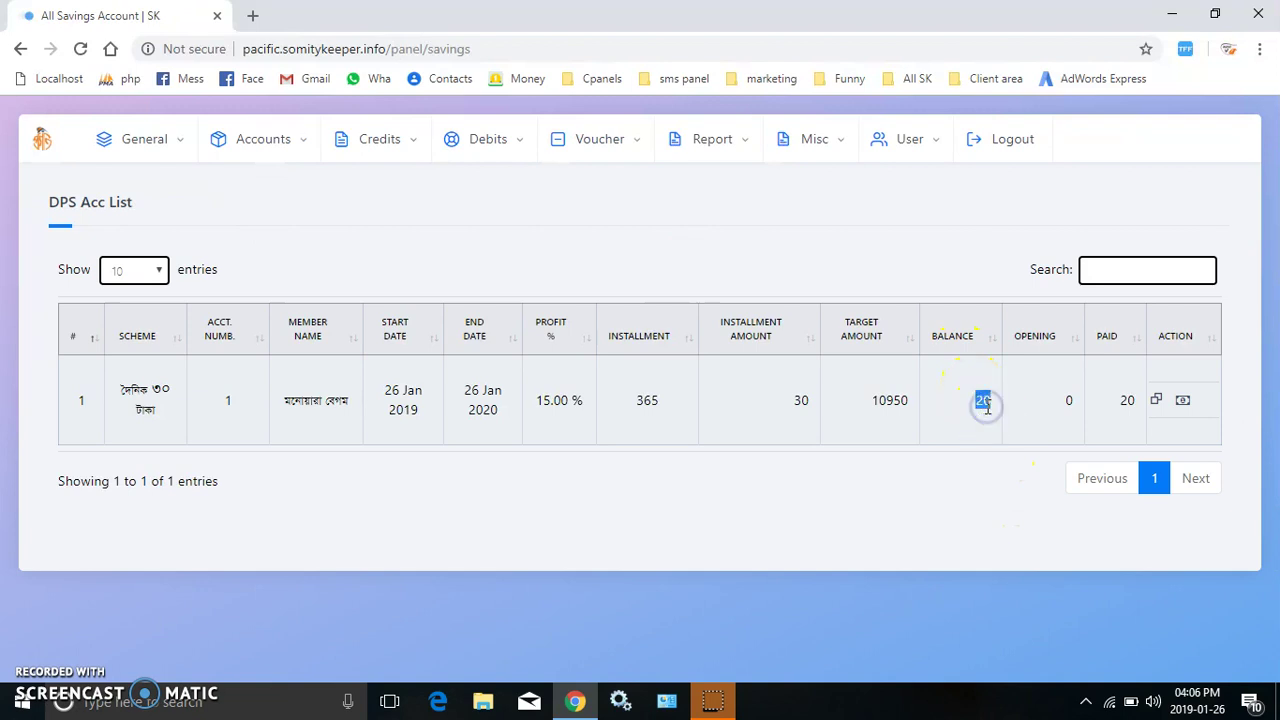
pyautogui.doubleClick(1127, 400)
pyautogui.click(926, 439)
# - Open the DPS closing form for the same member by searching with the account number
pyautogui.click(497, 139)
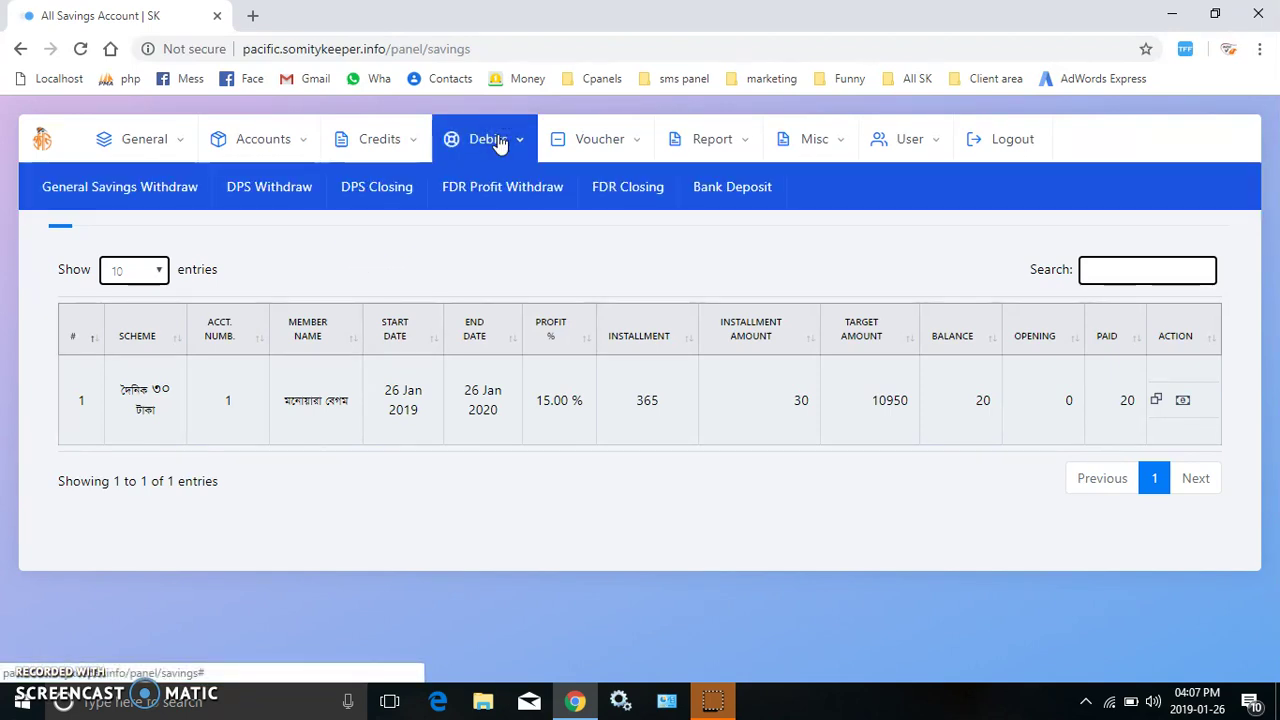
pyautogui.click(385, 187)
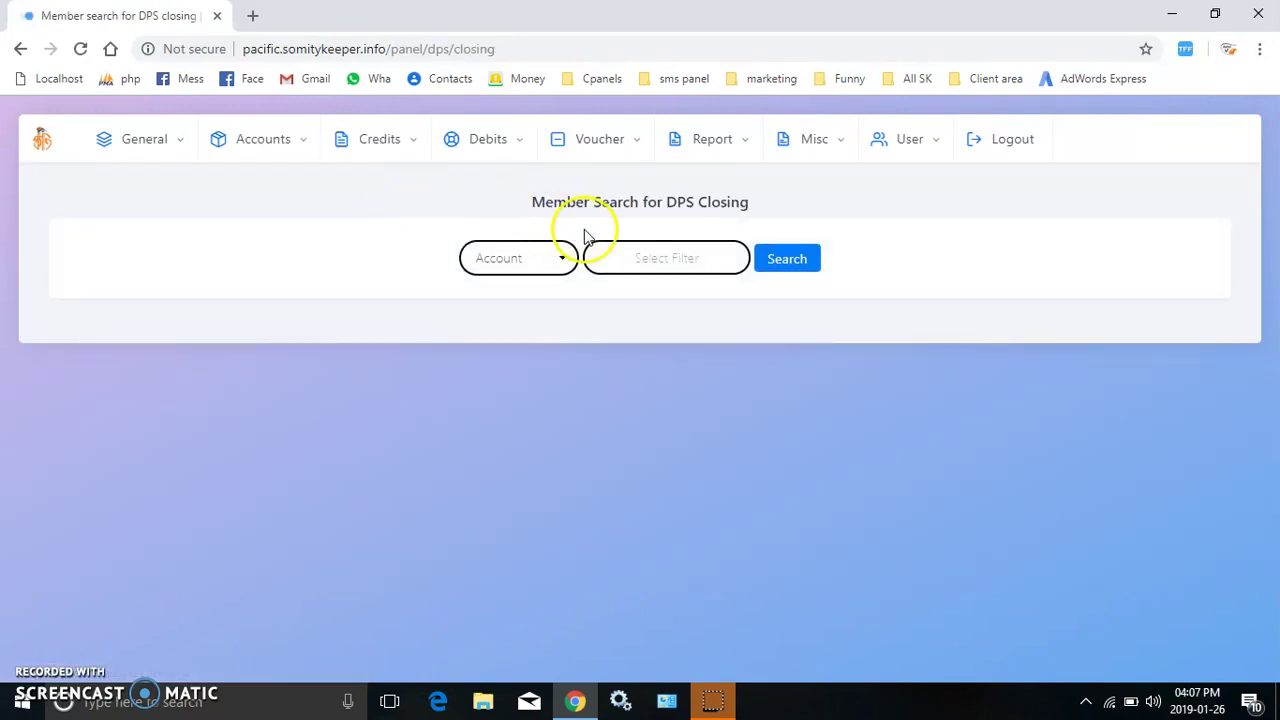
pyautogui.click(677, 257)
pyautogui.click(623, 297)
pyautogui.click(787, 259)
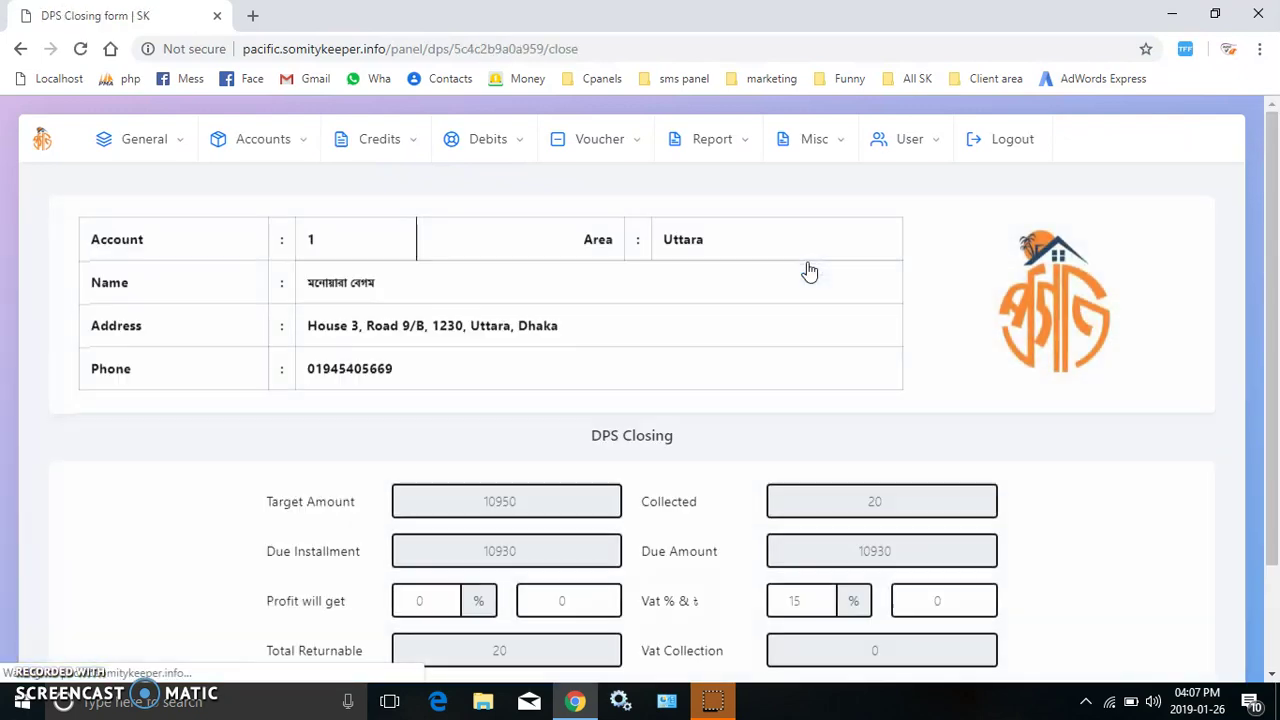
# - Set the profit rate in the DPS closing form to 10%
pyautogui.scroll(-1, 172, 366)
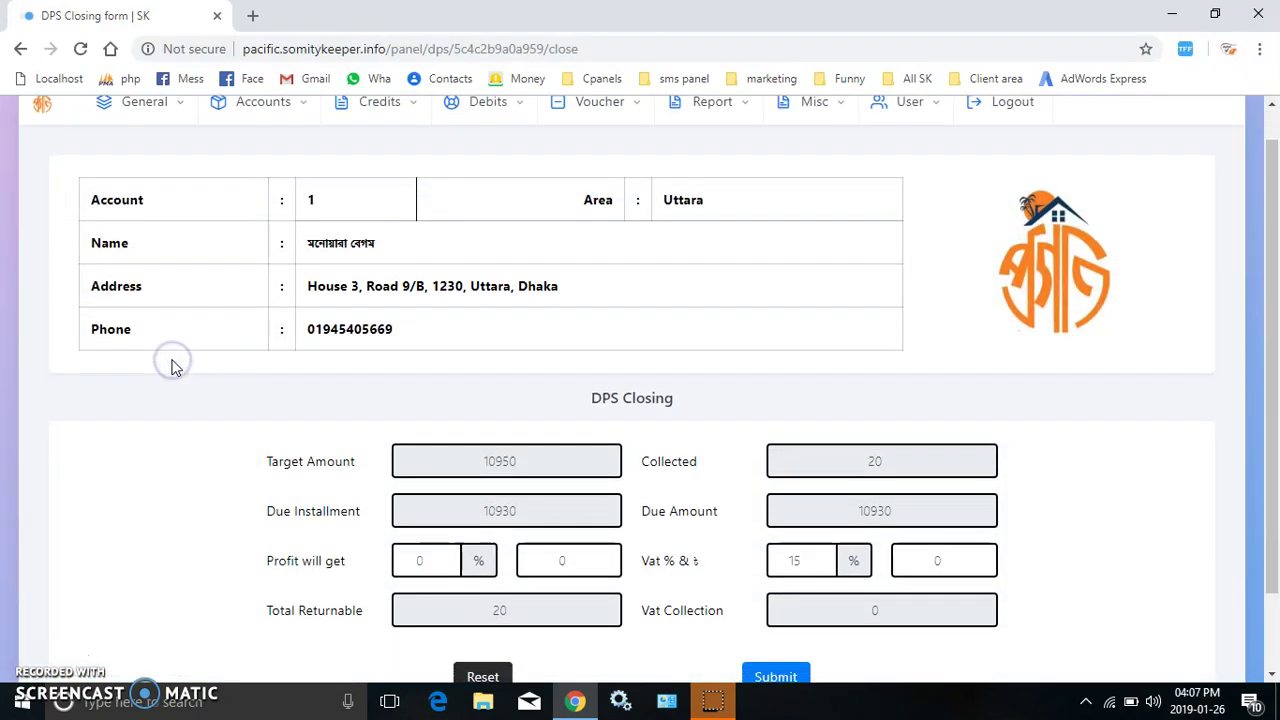
pyautogui.scroll(-2, 172, 366)
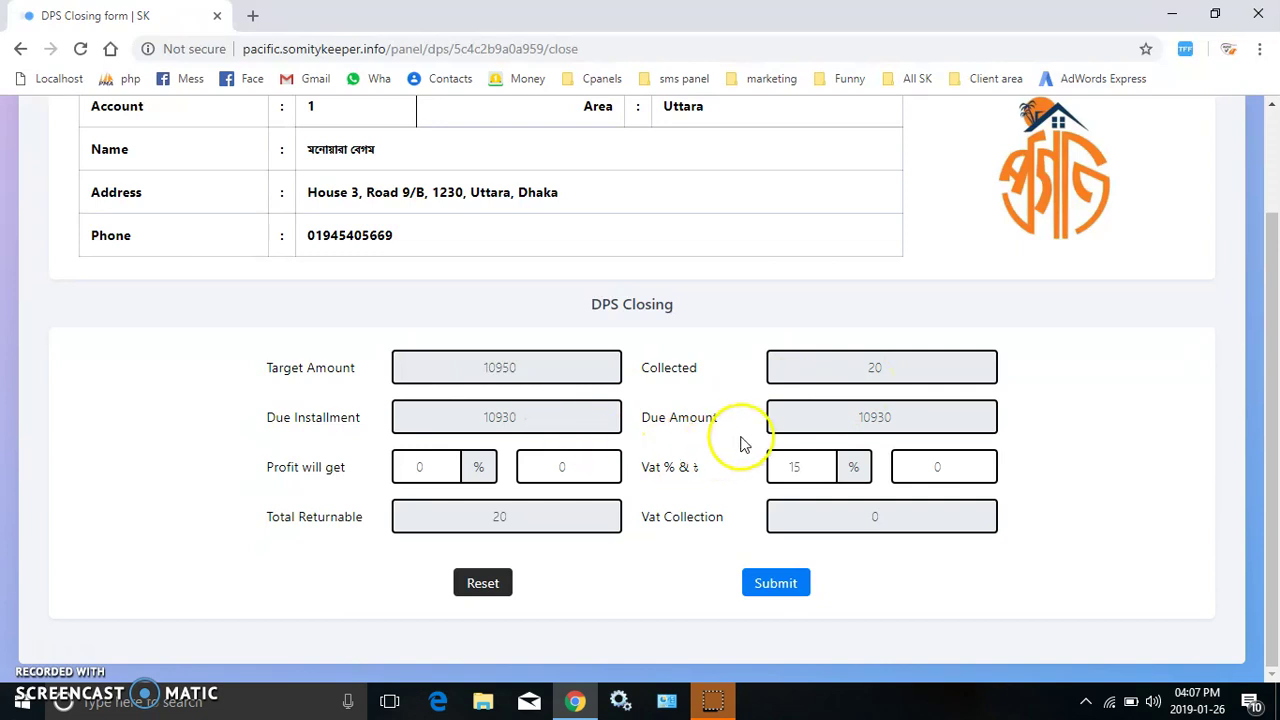
pyautogui.press('Tab')
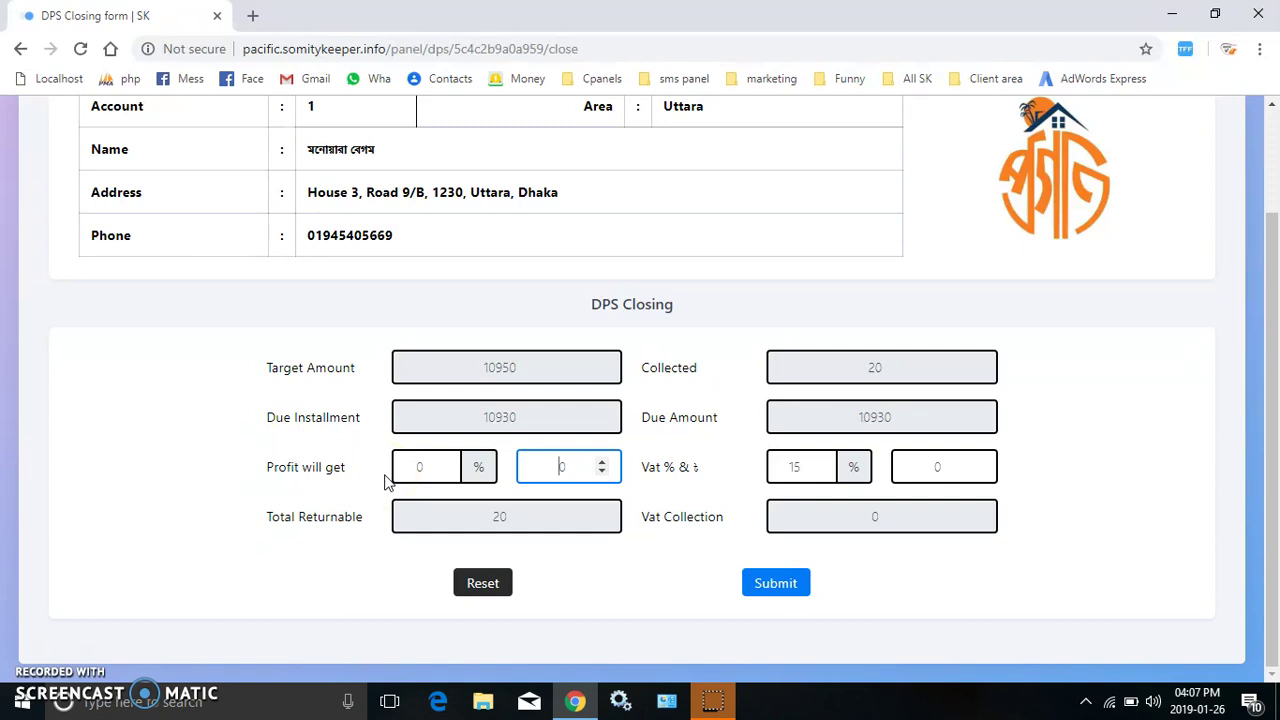
pyautogui.click(419, 467)
pyautogui.press('Tab')
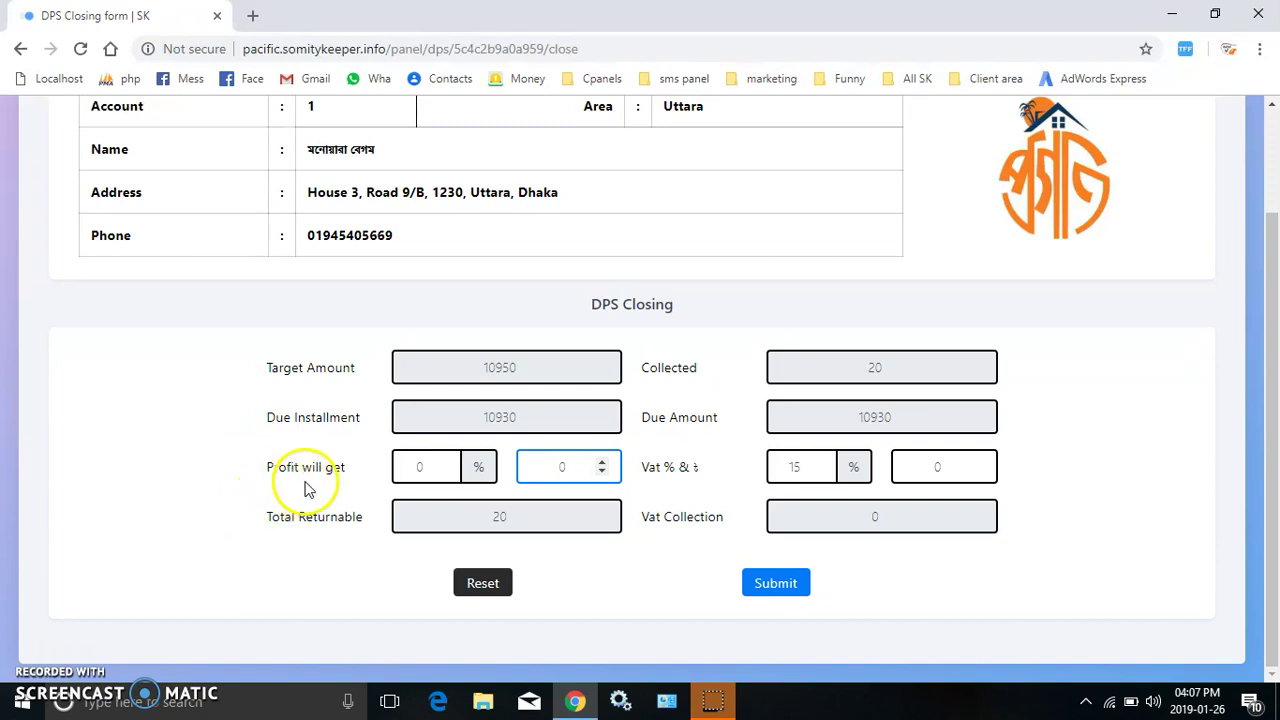
pyautogui.click(422, 469)
pyautogui.press('BackSpace')
pyautogui.write('5')
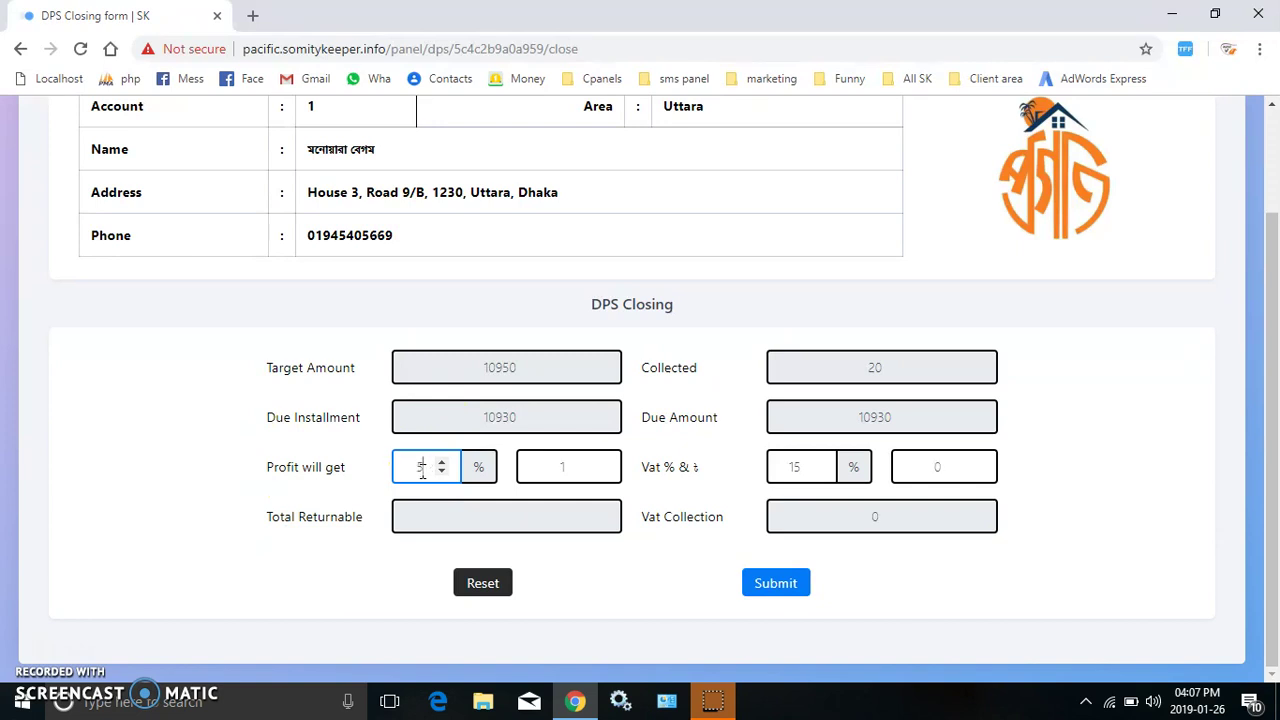
pyautogui.press('BackSpace')
pyautogui.write('10')
# - Set the VAT rate to 0% and submit the DPS closing
pyautogui.click(674, 462)
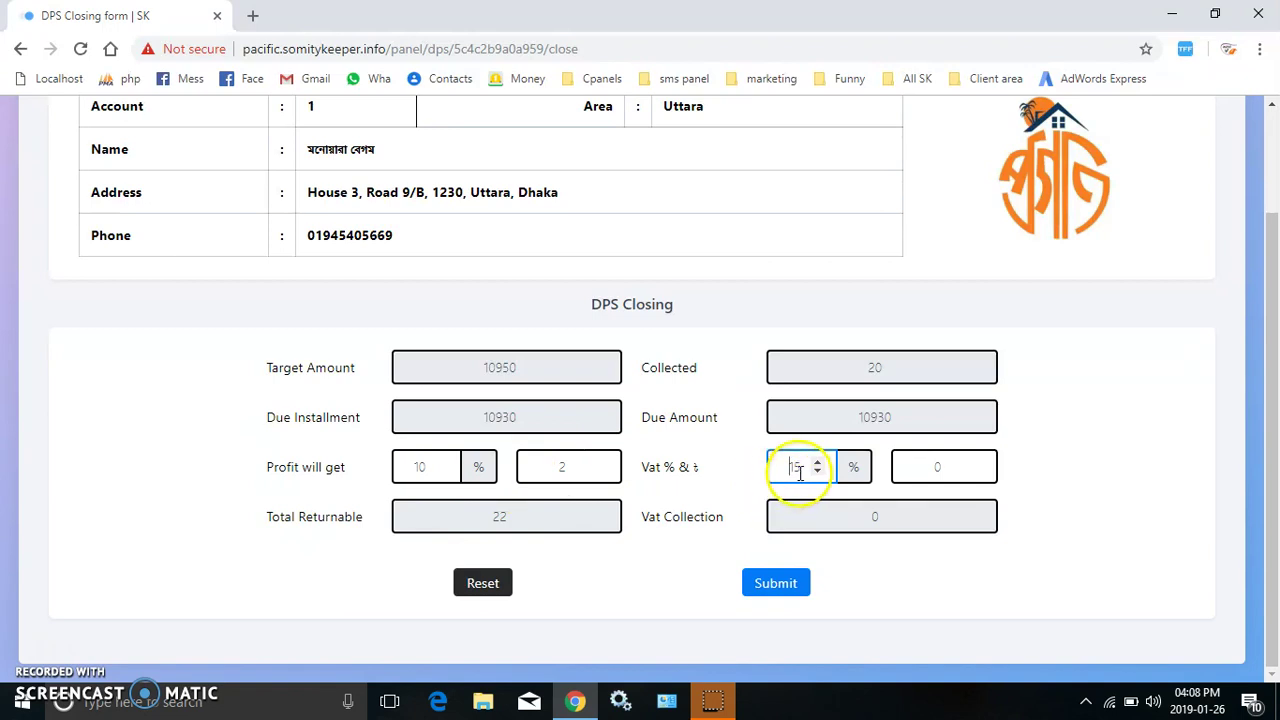
pyautogui.press('Delete')
pyautogui.press('Delete')
pyautogui.write('0')
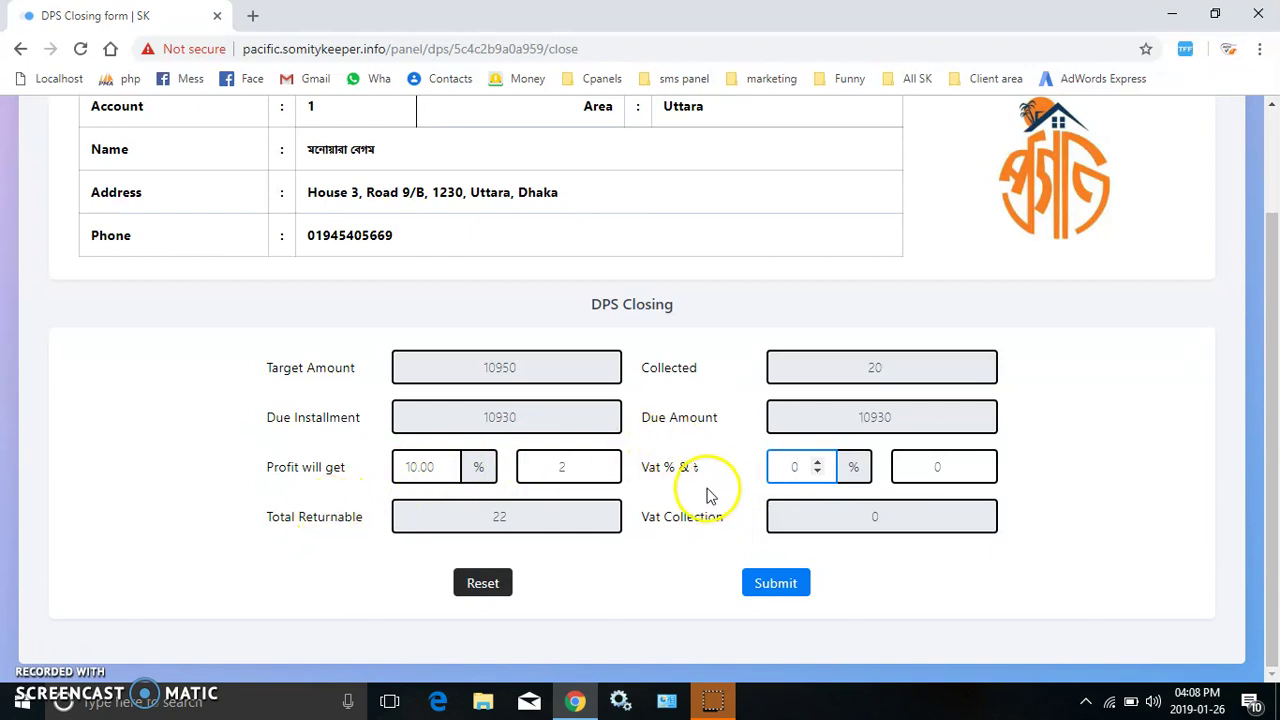
pyautogui.click(790, 590)
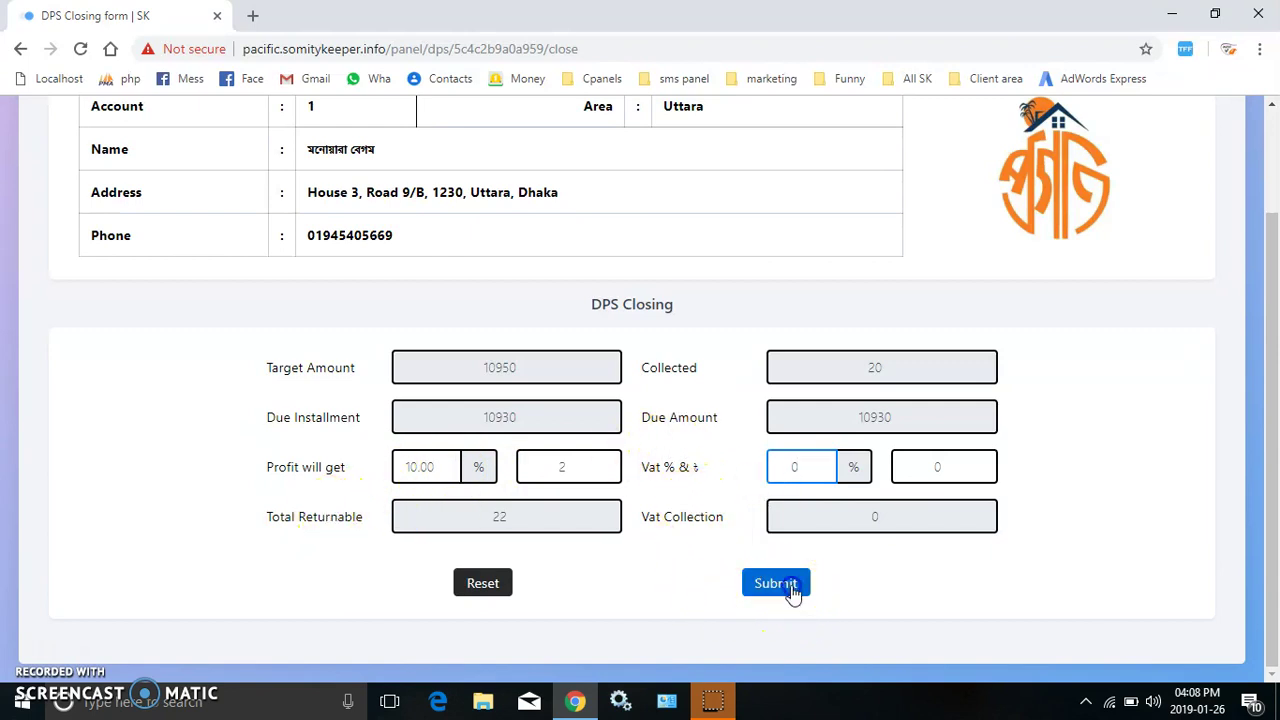
pyautogui.press('Return')
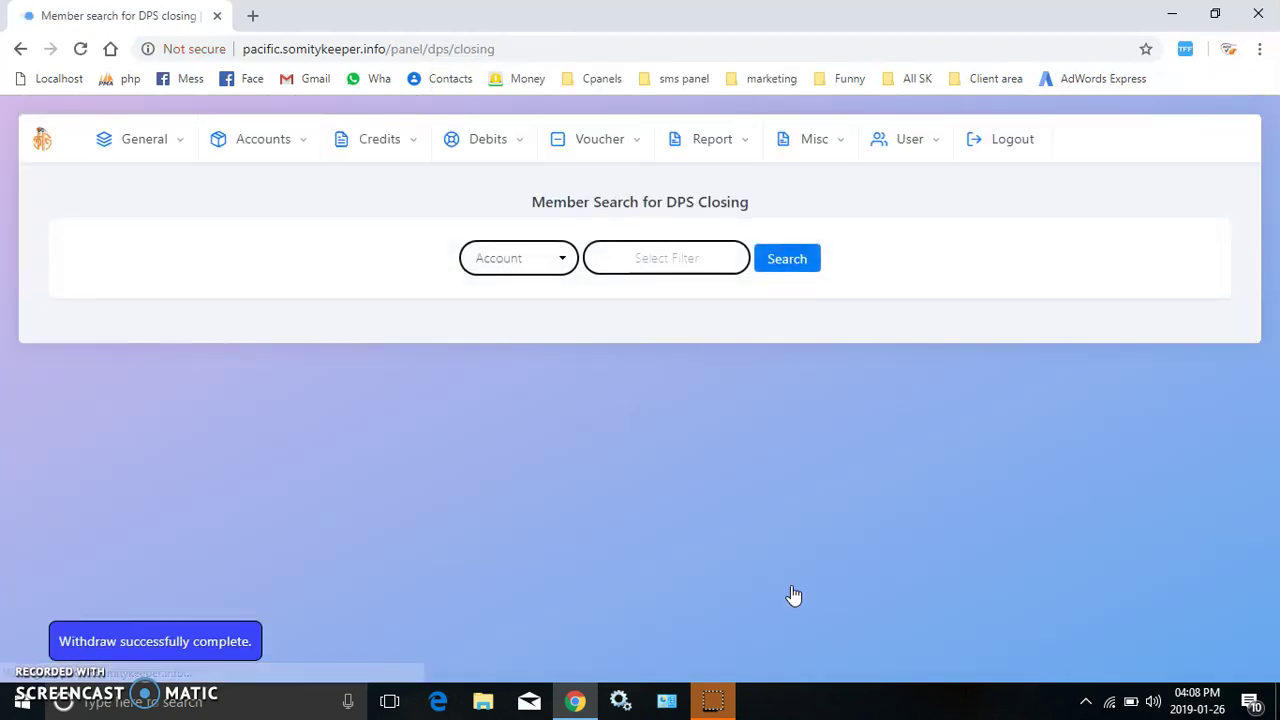
# - Search for the same member's account again in the DPS closing member search
pyautogui.click(688, 250)
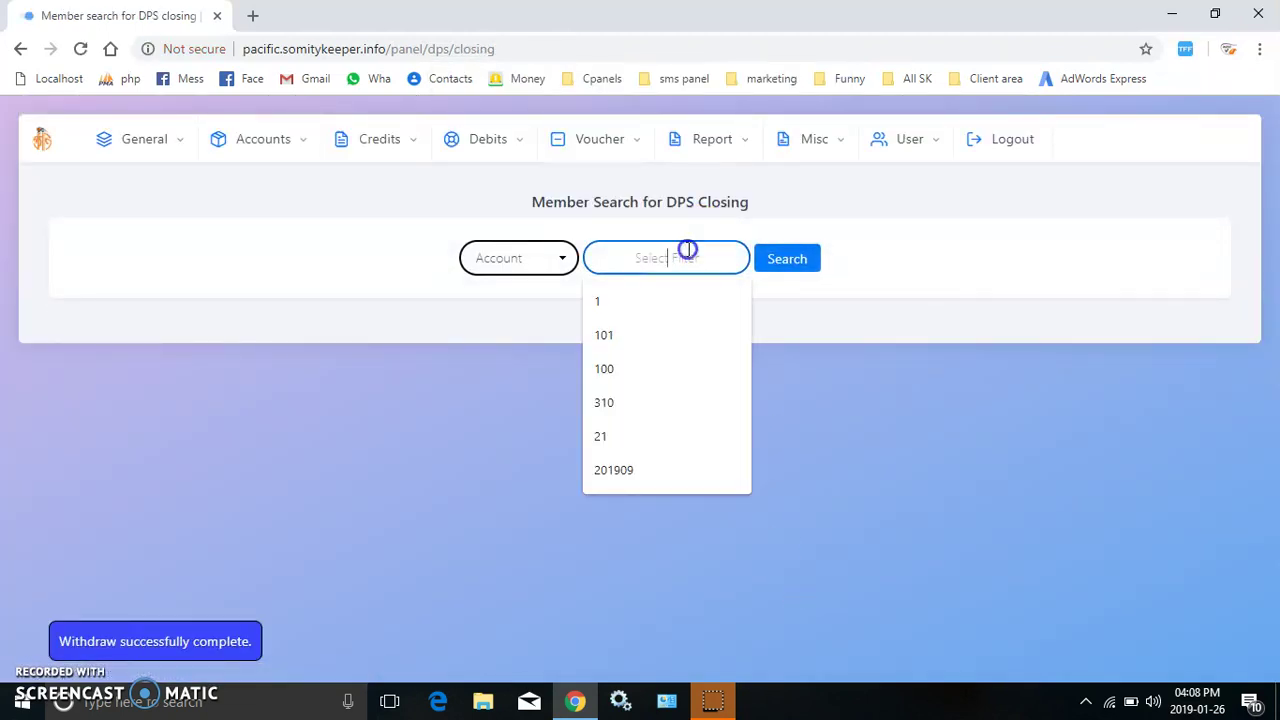
pyautogui.click(636, 303)
pyautogui.click(785, 260)
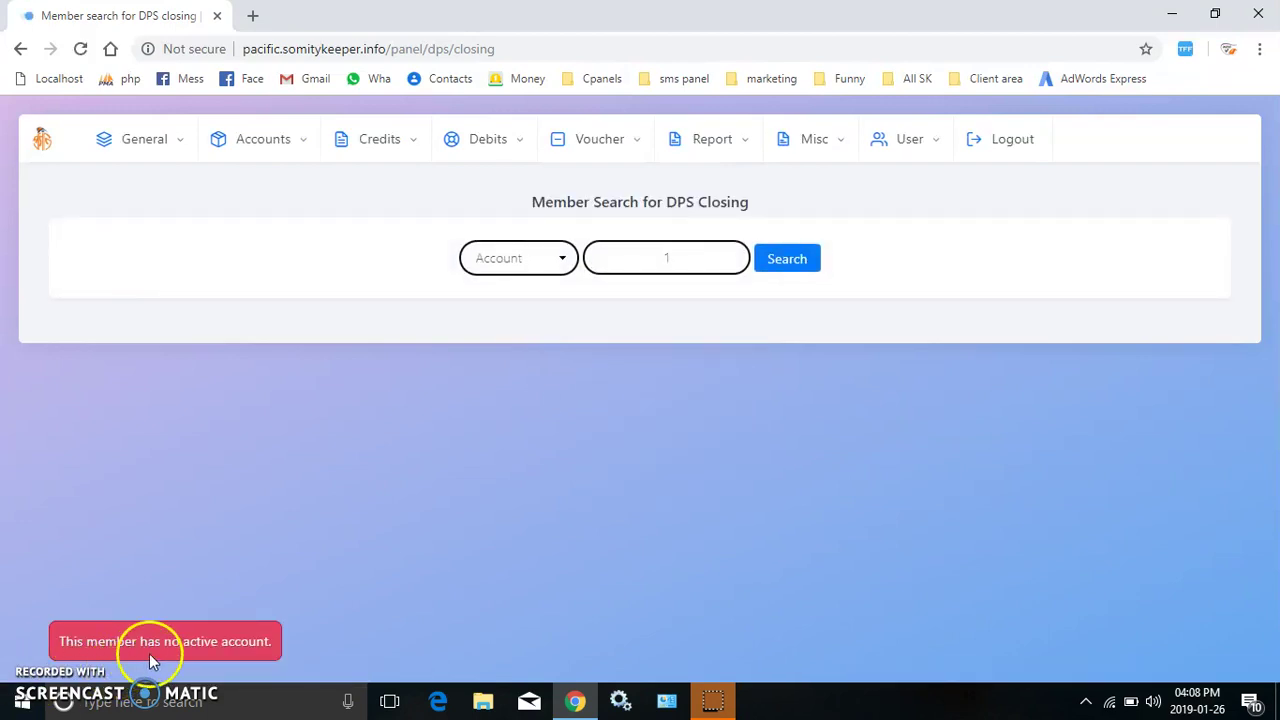
# - View the general account list and the DPS account list to check the accounts following the closing
pyautogui.click(251, 145)
pyautogui.click(203, 185)
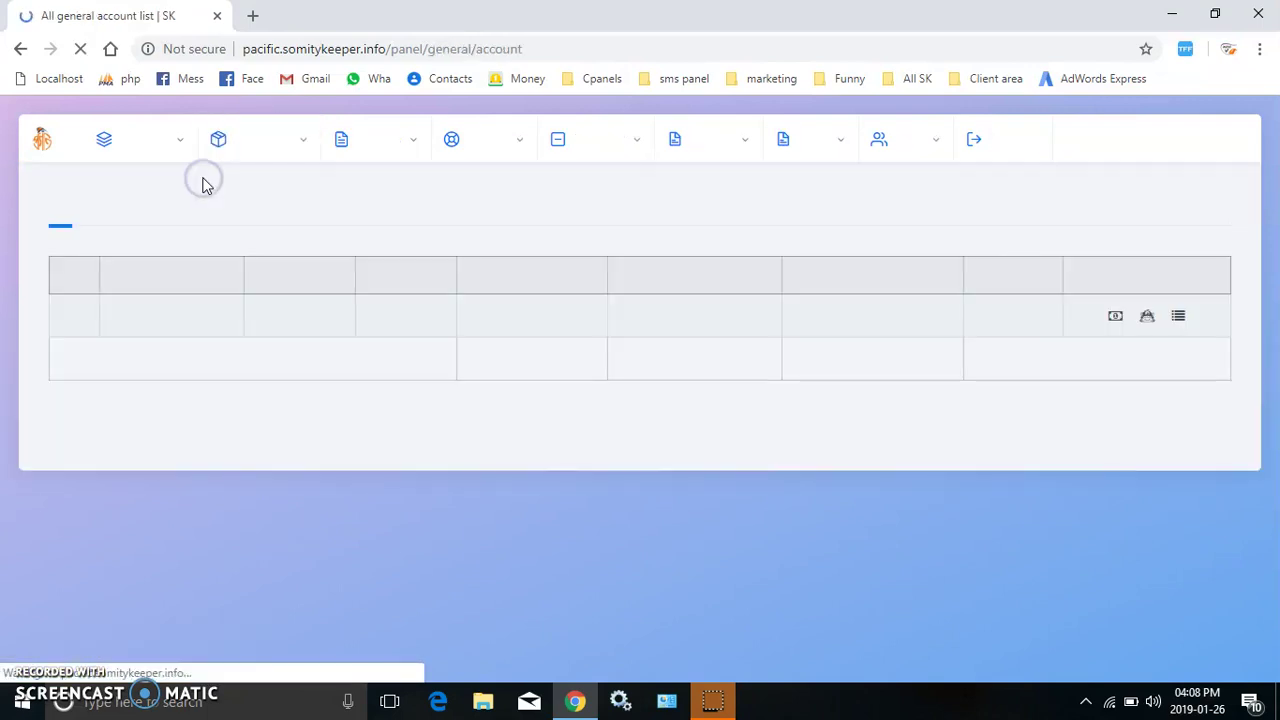
pyautogui.click(283, 152)
pyautogui.click(287, 190)
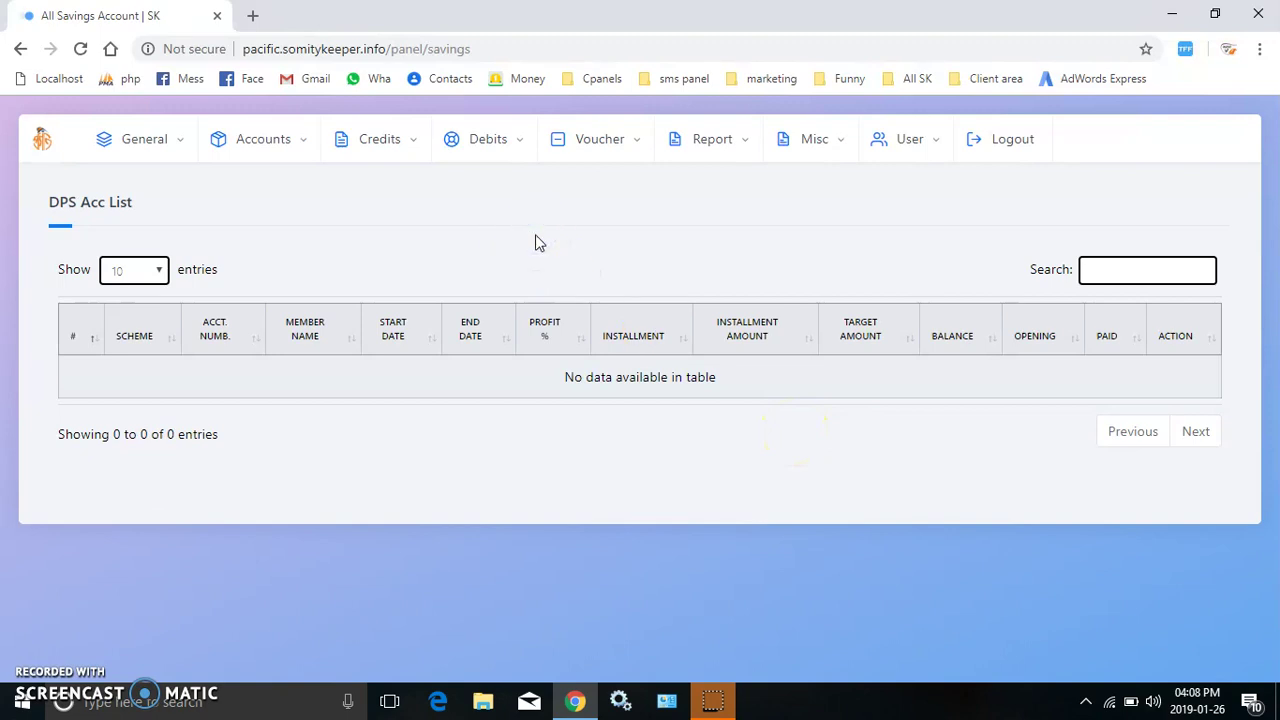
# - Open the general ledger report and check the cash-out amount of the DPS Closing transaction
pyautogui.click(501, 207)
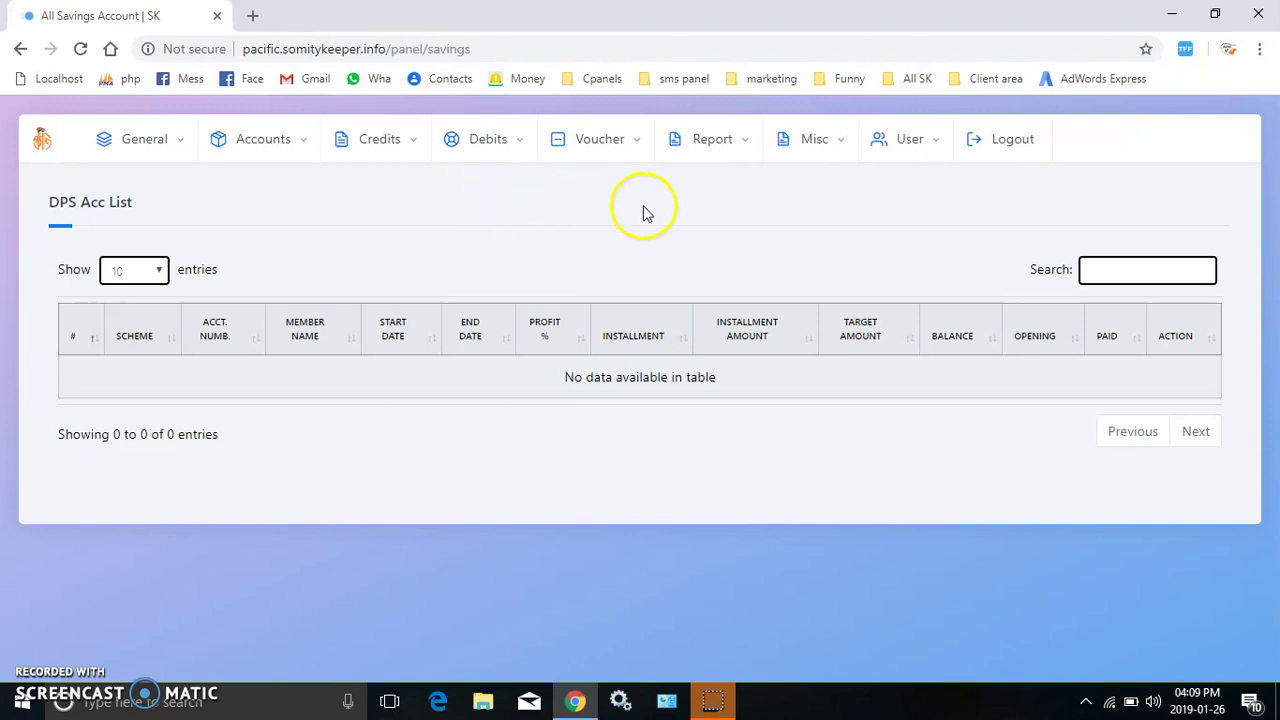
pyautogui.click(735, 127)
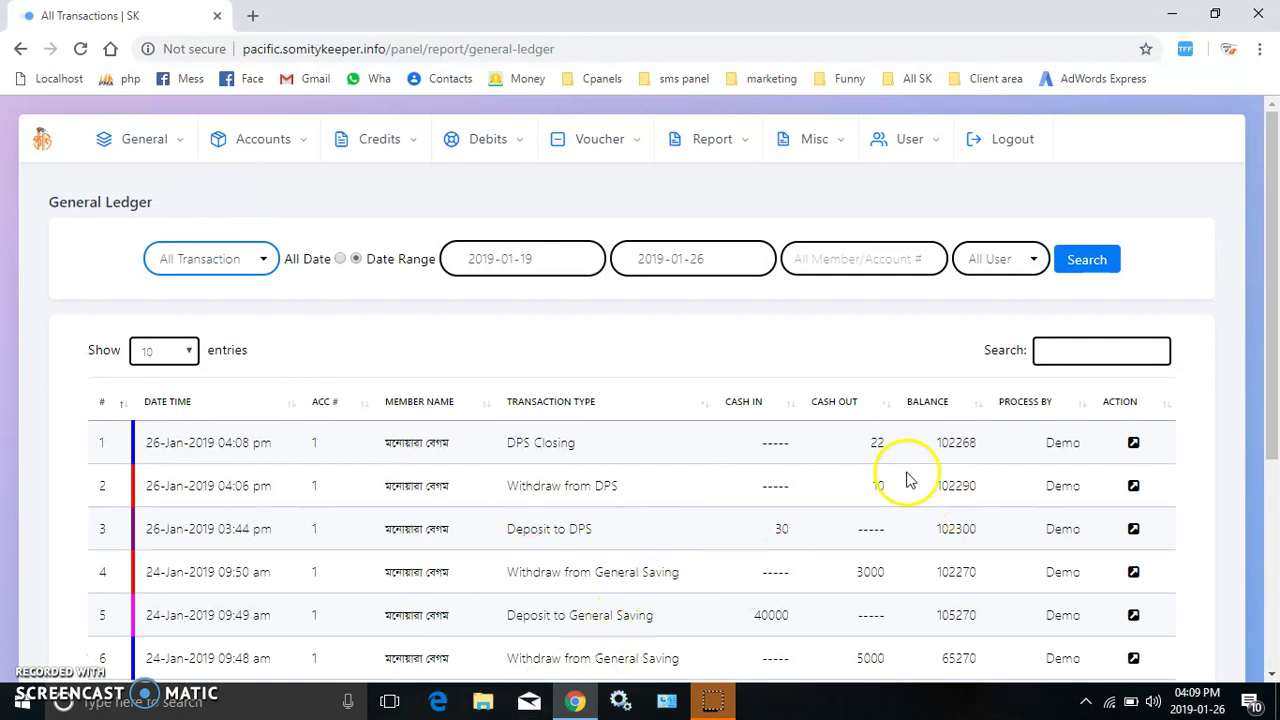
pyautogui.doubleClick(876, 441)
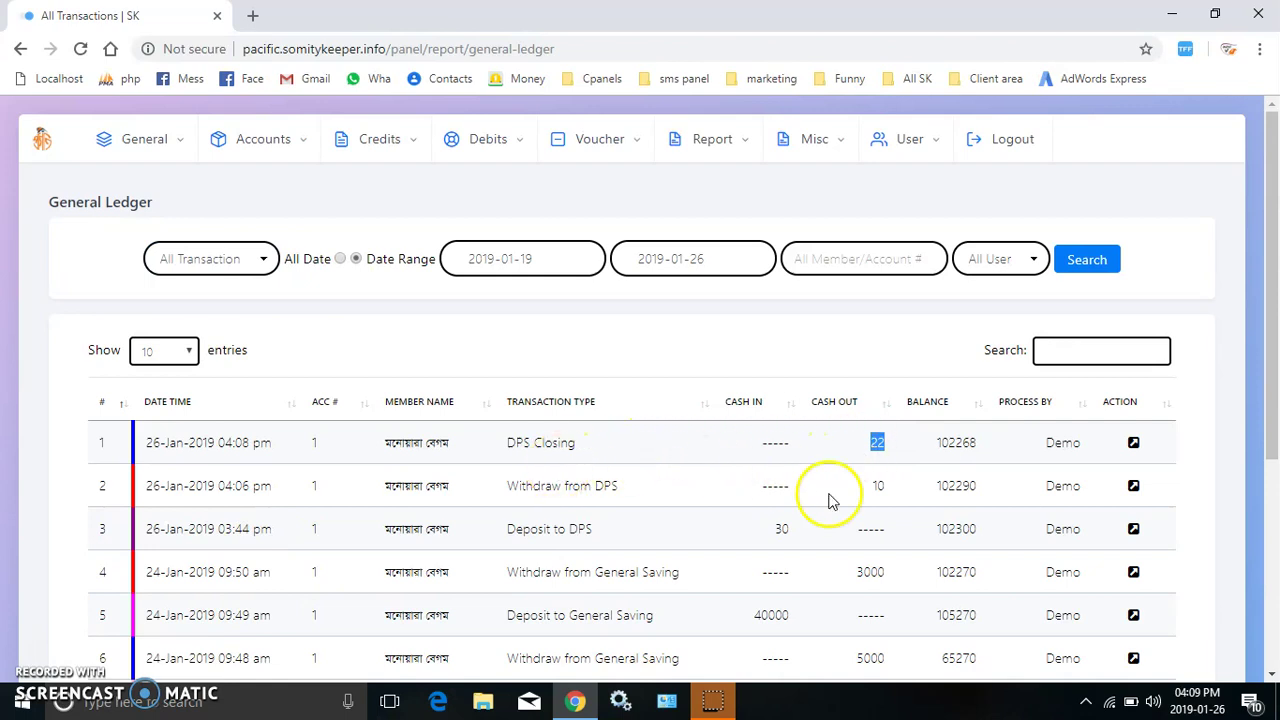
# - Return to the dashboard and log out of the panel
pyautogui.click(38, 137)
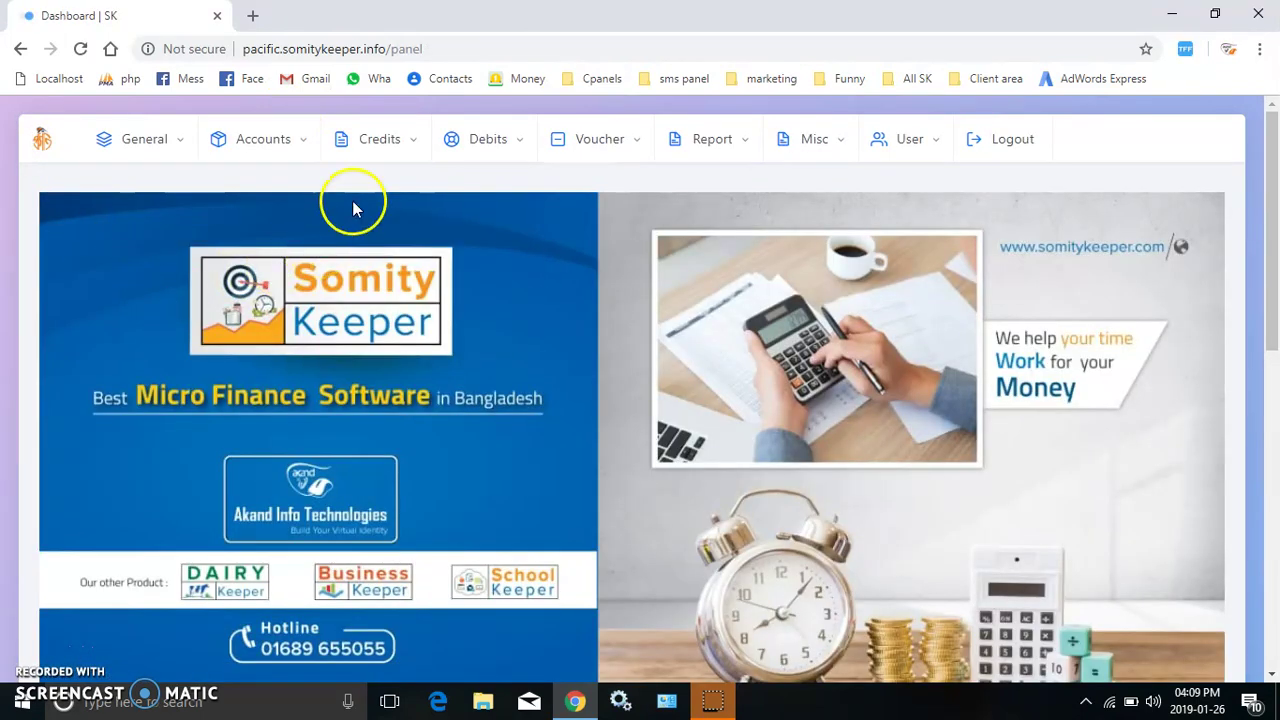
pyautogui.click(393, 145)
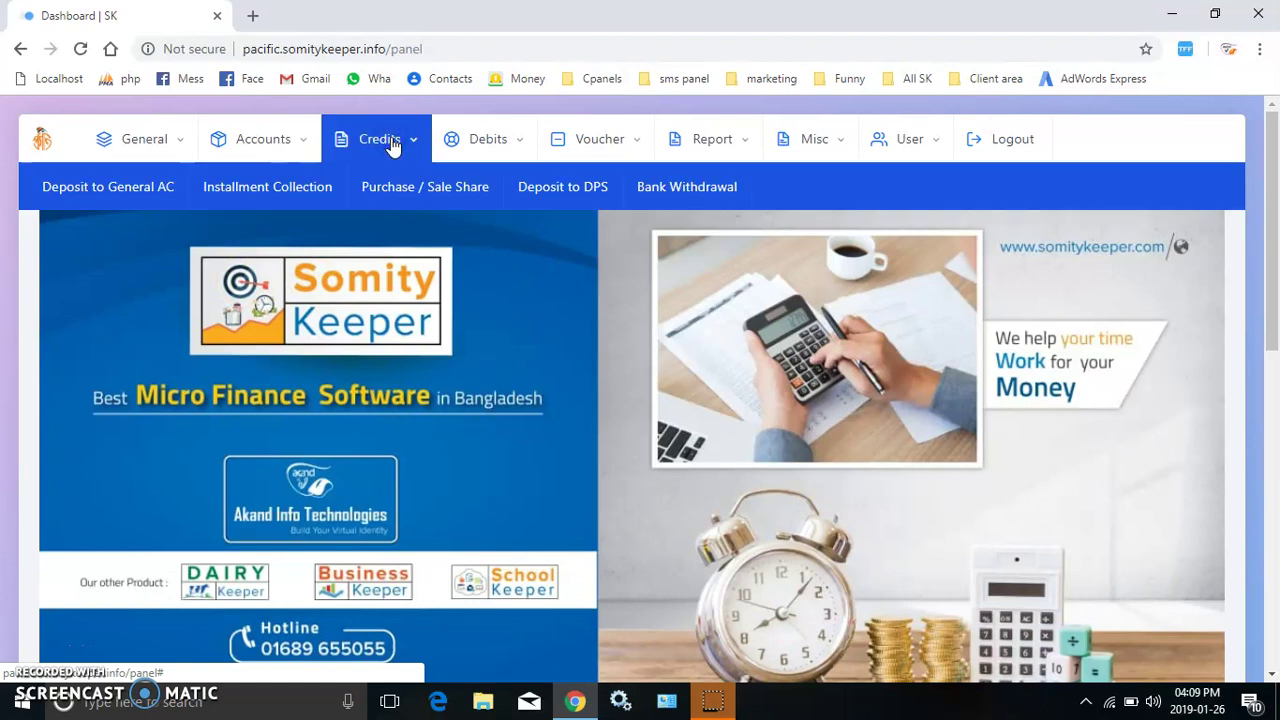
pyautogui.click(290, 143)
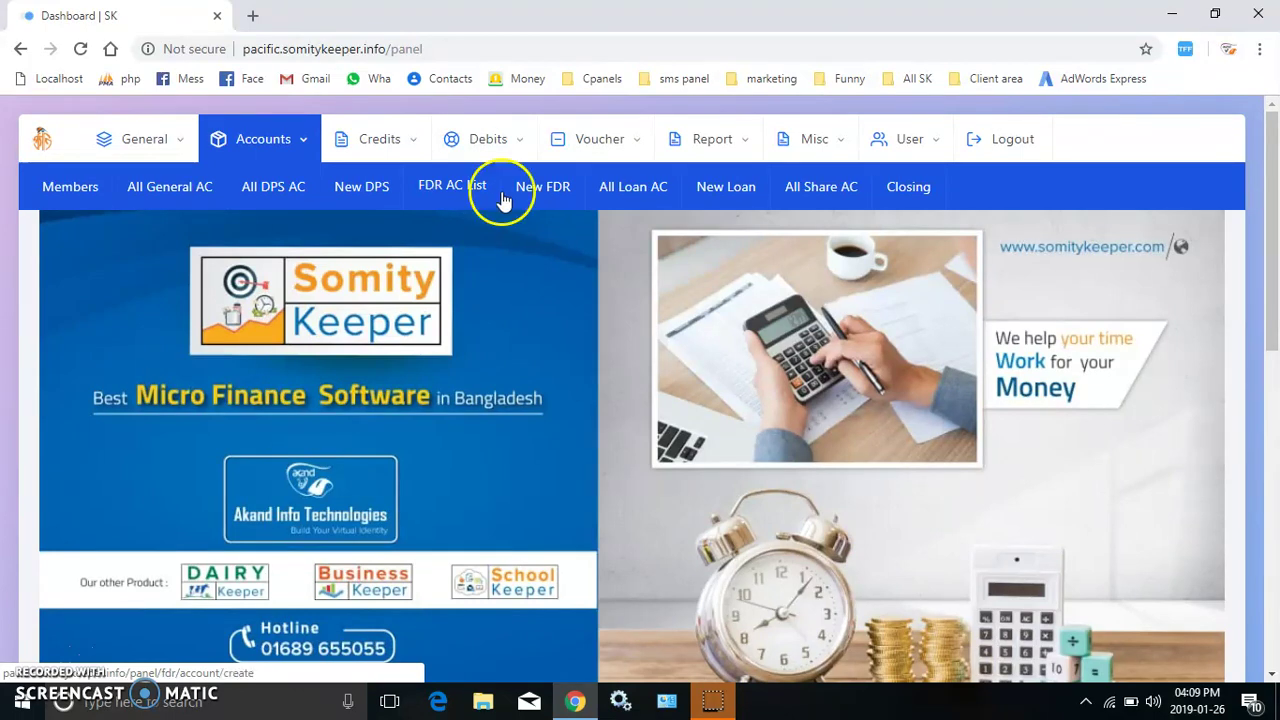
pyautogui.click(1026, 146)
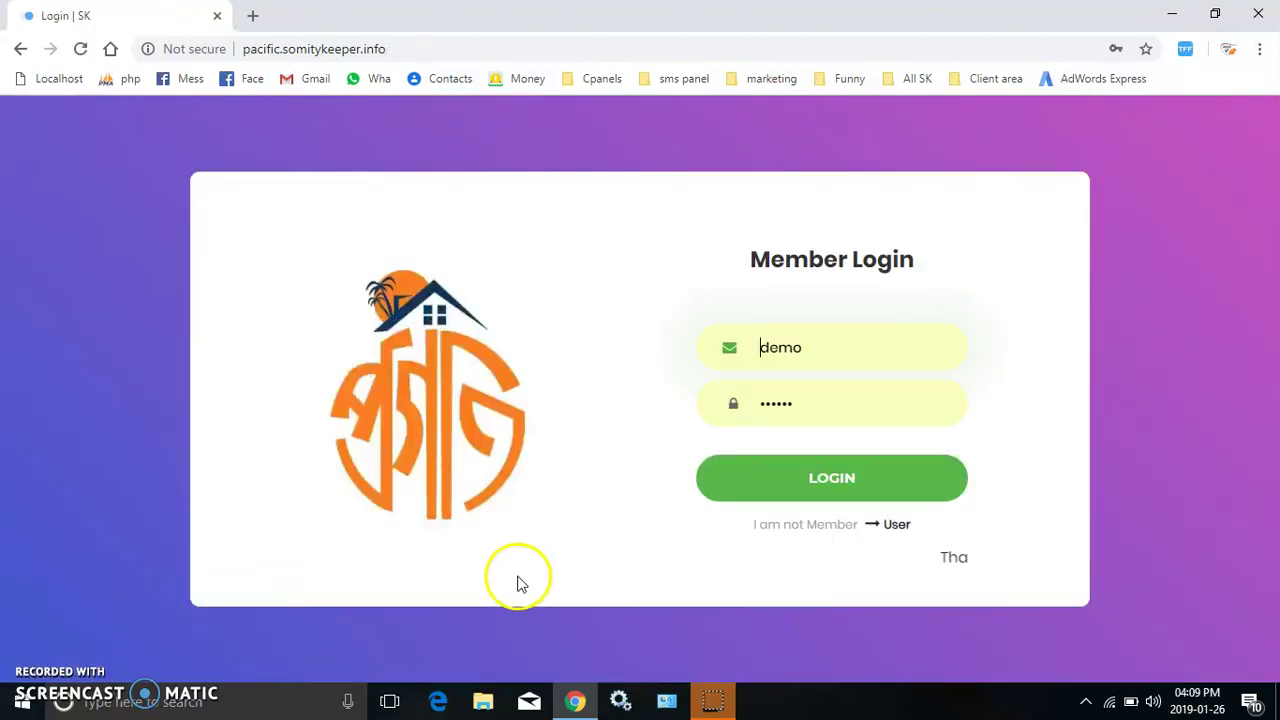